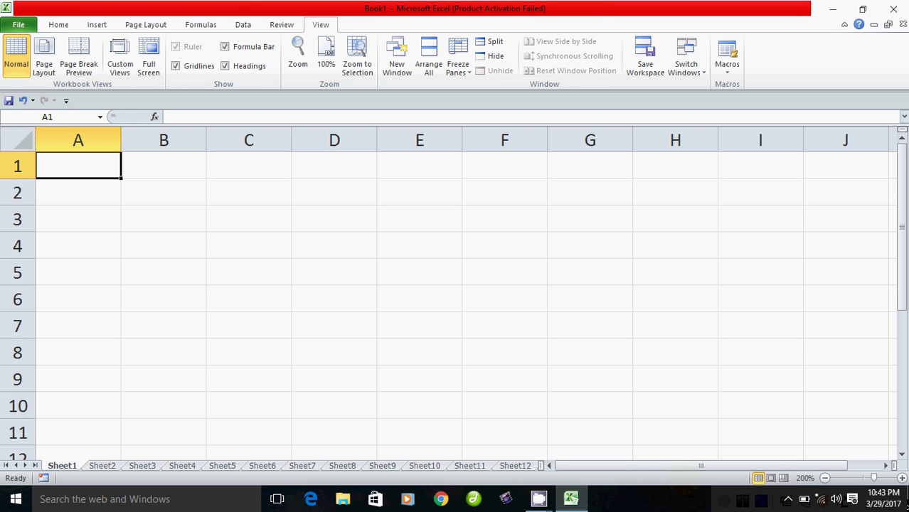
# Step: Move between cells along row 1 of the blank sheet, ending back on cell A1
pyautogui.click(334, 272)
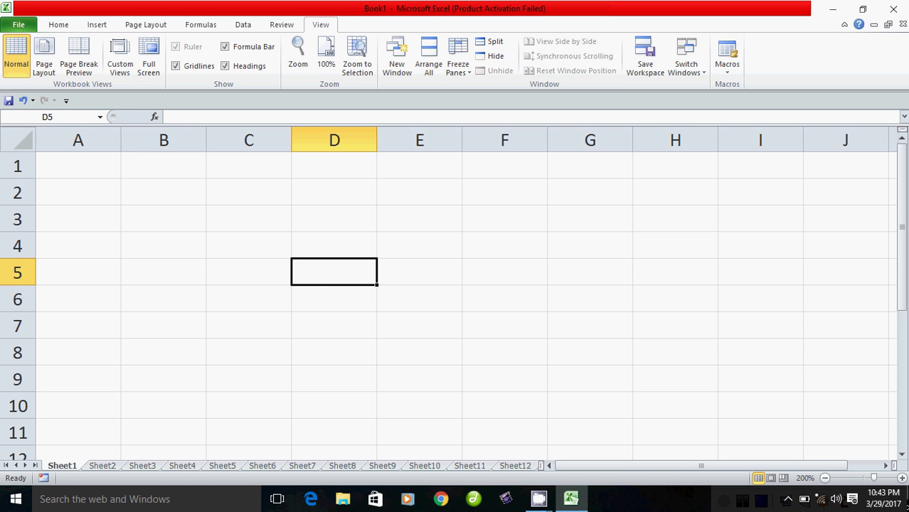
pyautogui.click(77, 165)
pyautogui.click(77, 192)
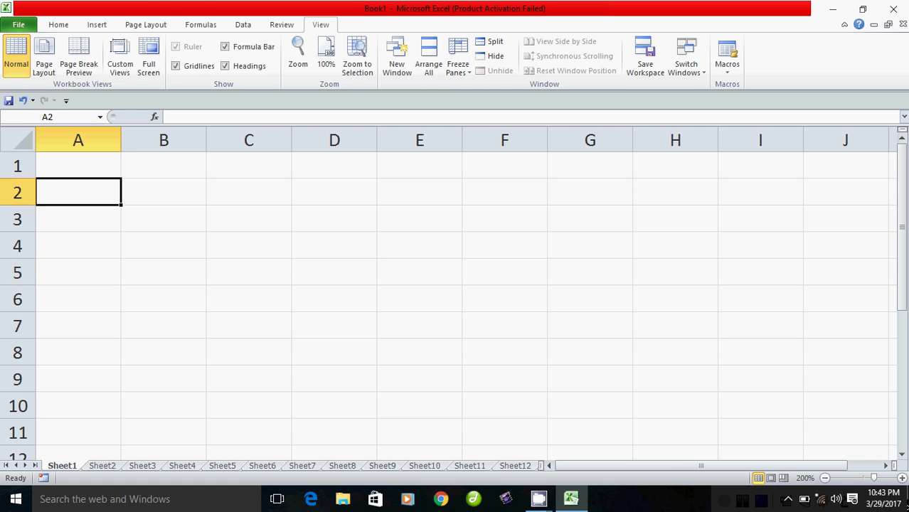
pyautogui.click(78, 165)
pyautogui.press('Return')
pyautogui.hotkey('shift', 'Return')
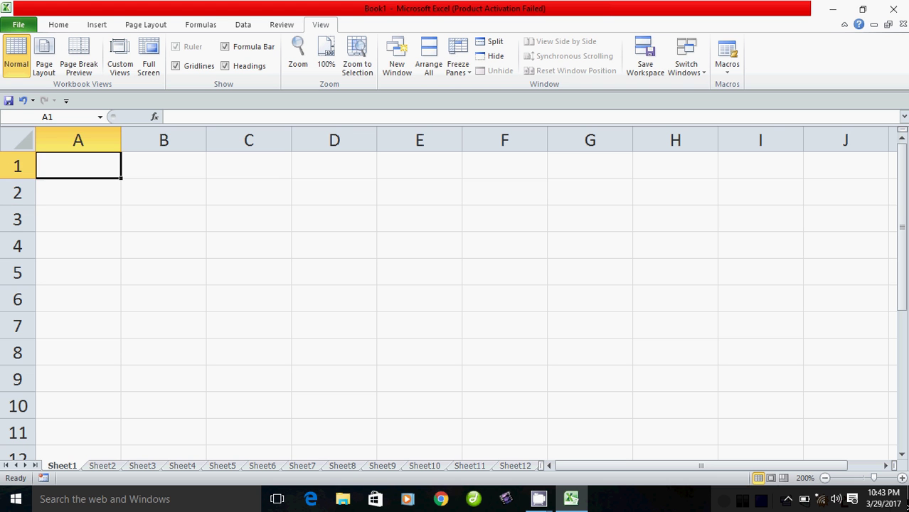
pyautogui.press('Tab')
pyautogui.press('Return')
pyautogui.hotkey('shift', 'Return')
pyautogui.press('Tab')
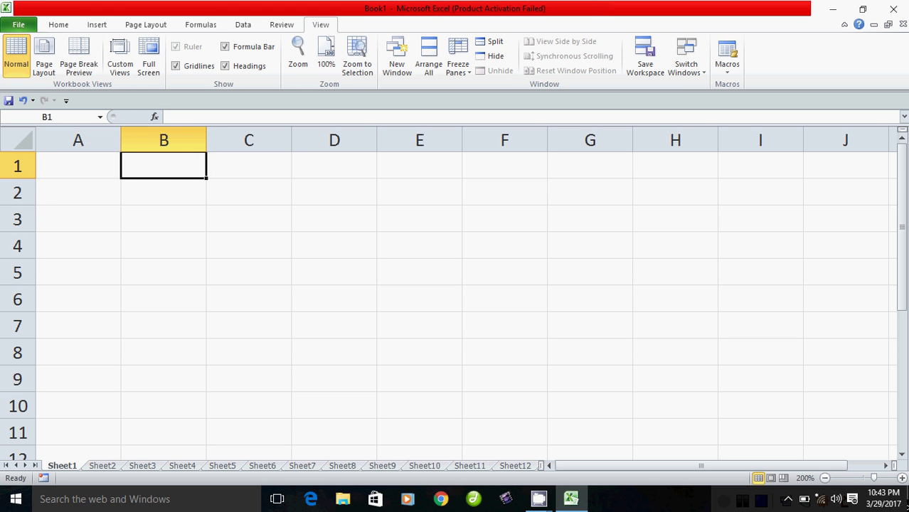
pyautogui.press('Tab')
pyautogui.hotkey('shift', 'Tab')
pyautogui.press('Tab')
pyautogui.press('Tab')
pyautogui.press('Home')
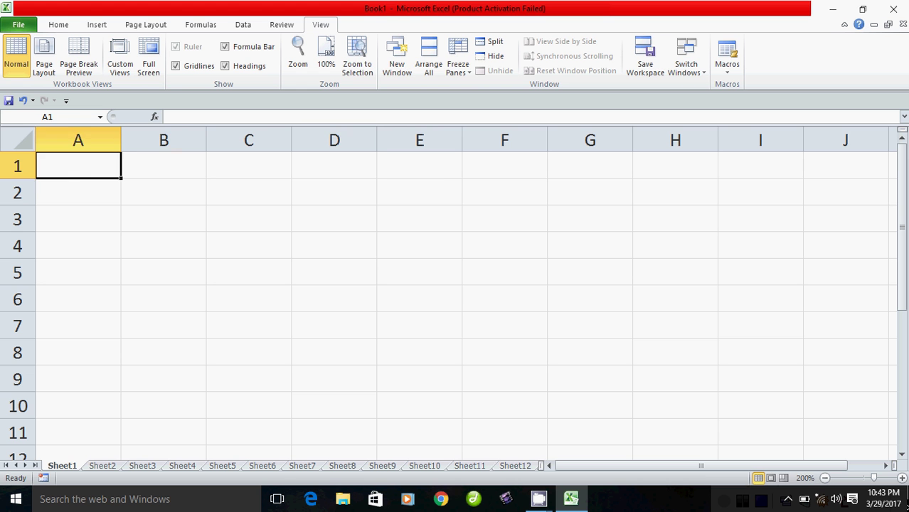
pyautogui.press('Tab')
pyautogui.press('Home')
pyautogui.press('Tab')
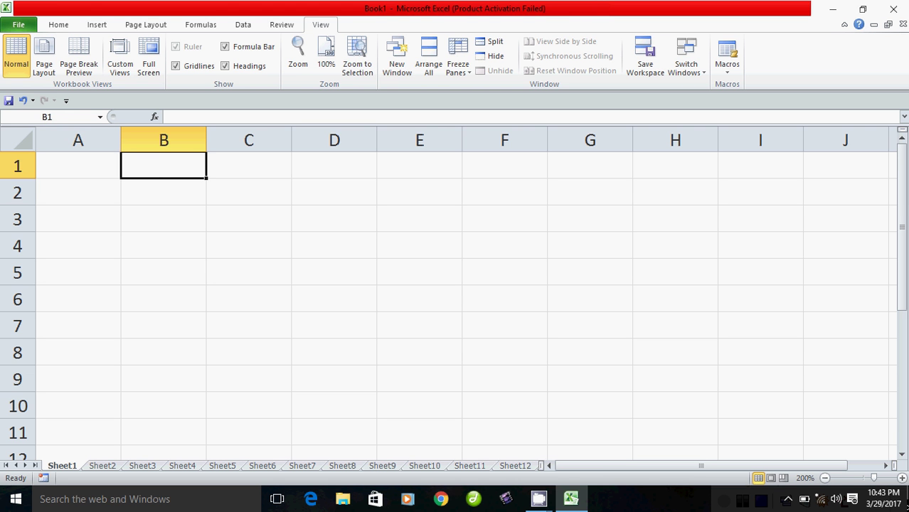
pyautogui.press('Home')
pyautogui.press('Tab')
pyautogui.press('Tab')
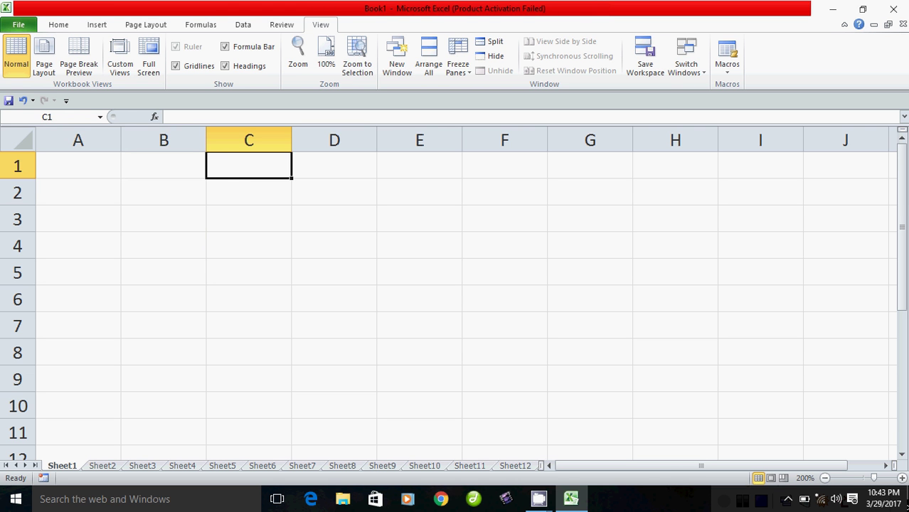
pyautogui.press('Home')
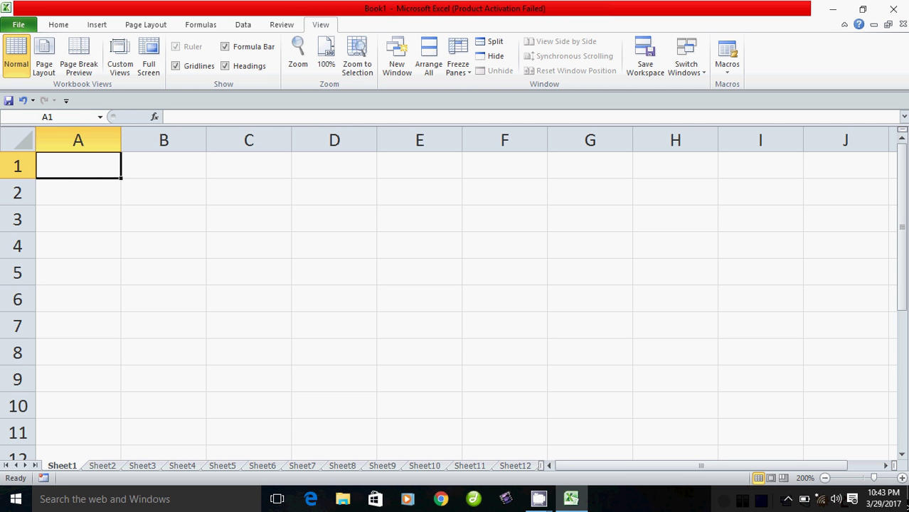
# Step: Enter 45000 in A1 and 1200 in B1, then select C1
pyautogui.write('4')
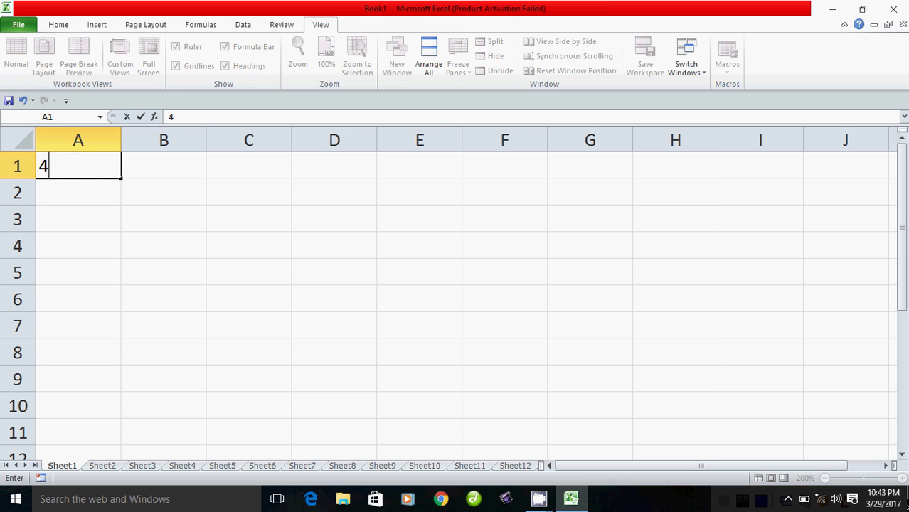
pyautogui.write('5000')
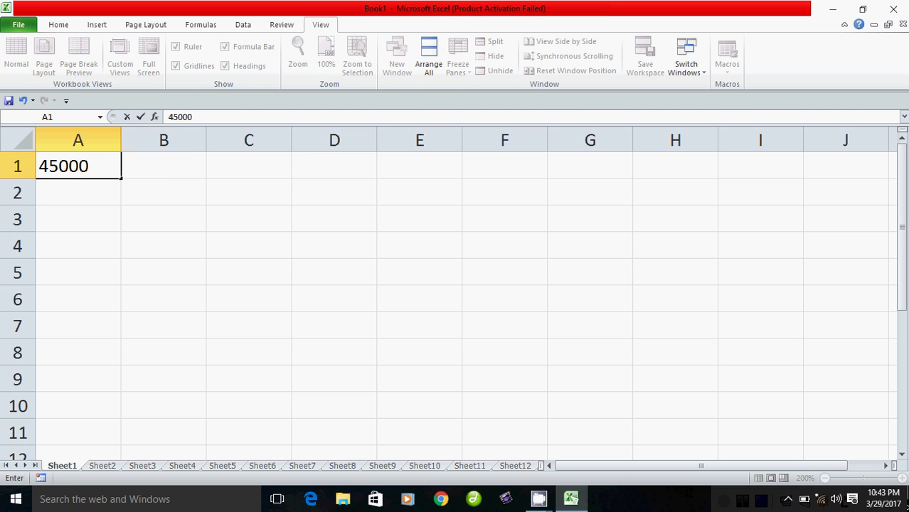
pyautogui.press('Tab')
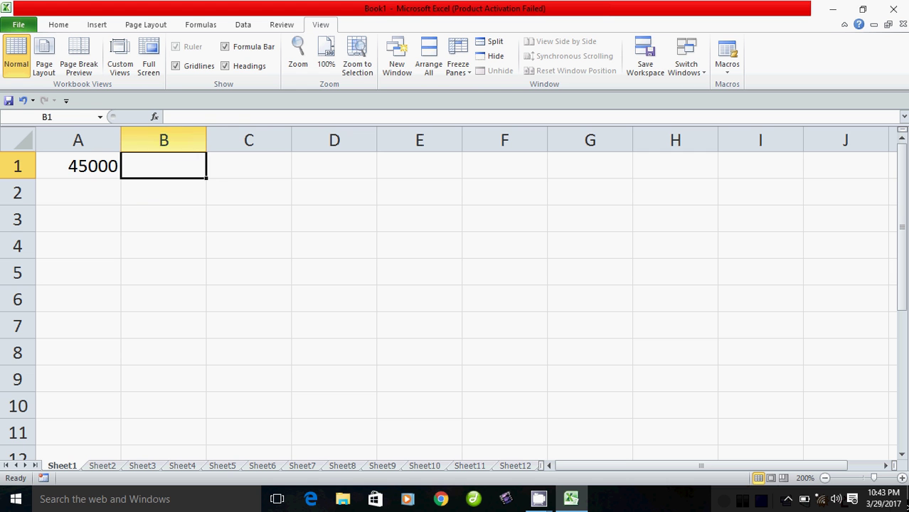
pyautogui.click(78, 166)
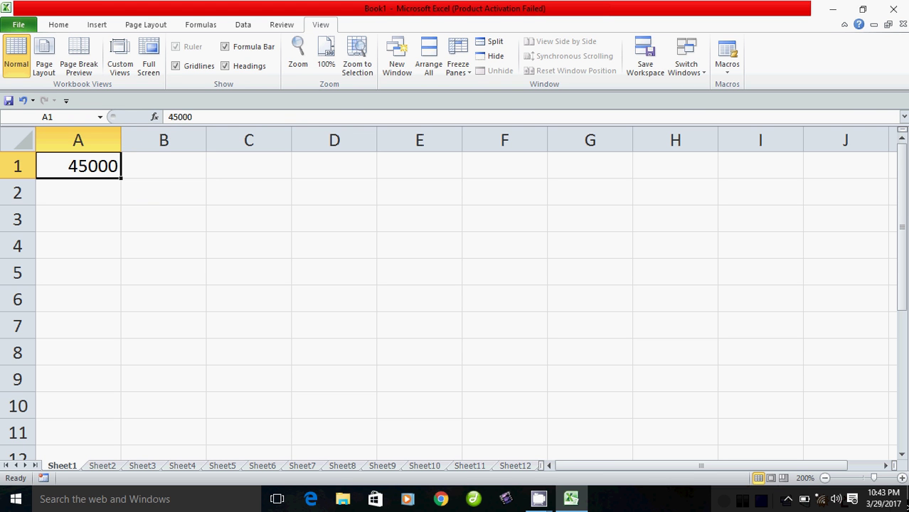
pyautogui.click(163, 165)
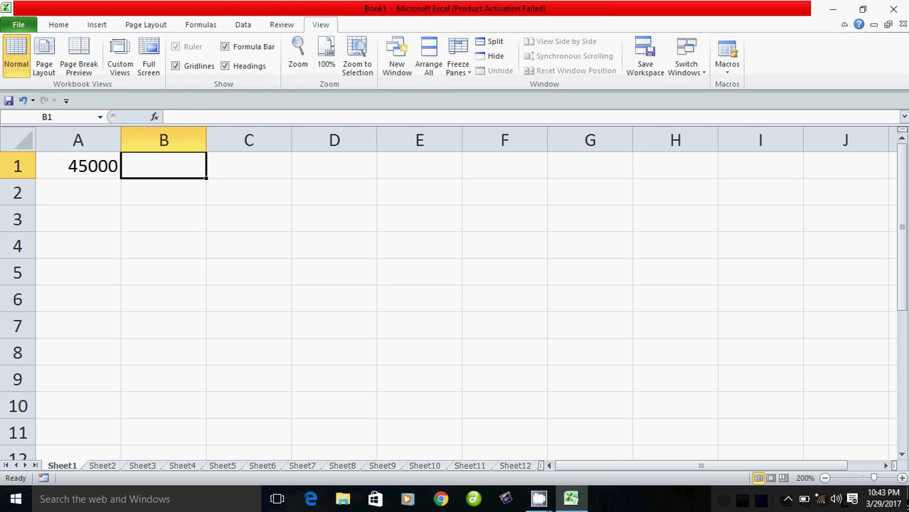
pyautogui.write('1200')
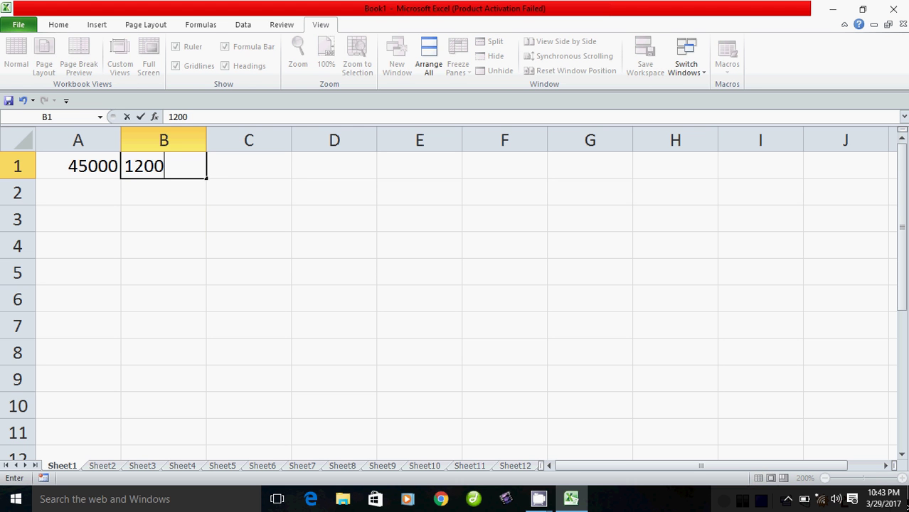
pyautogui.press('Tab')
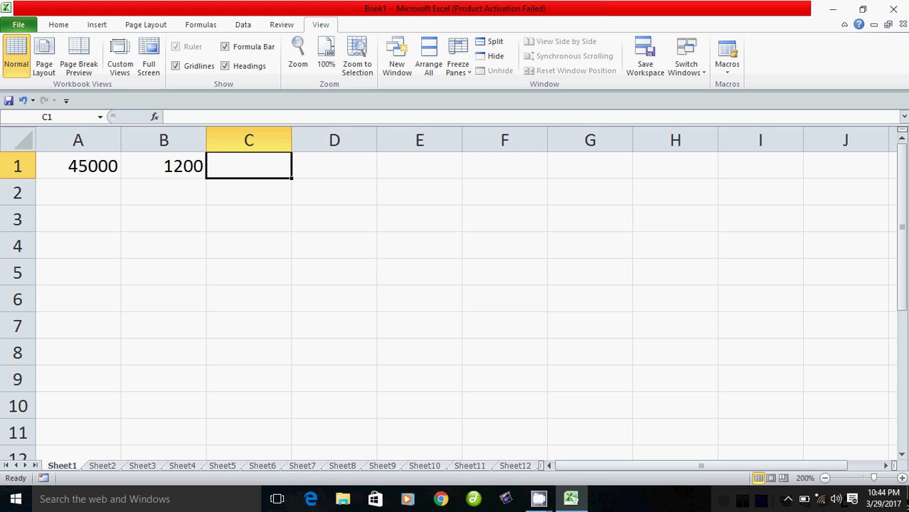
pyautogui.click(248, 272)
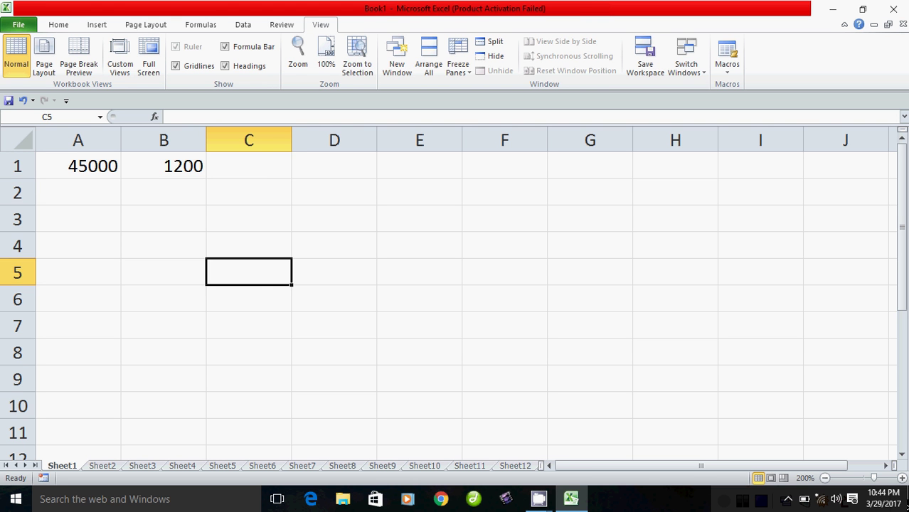
pyautogui.click(249, 165)
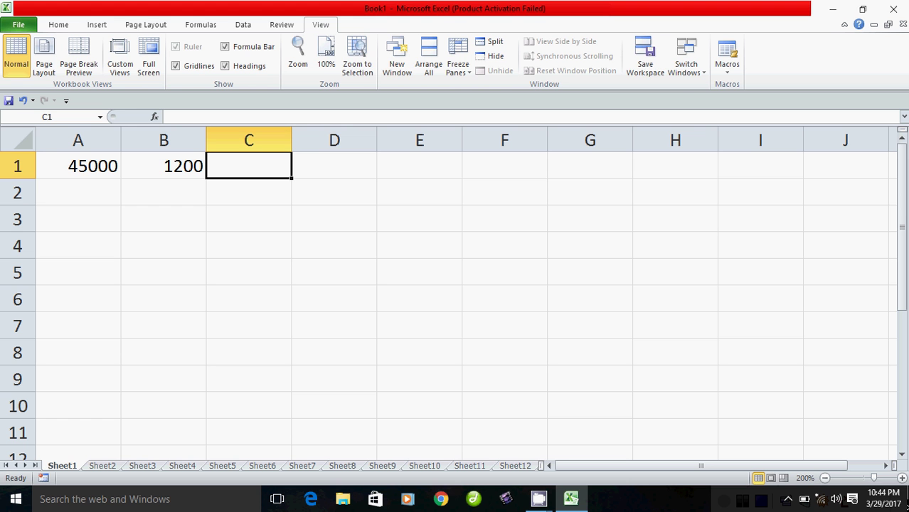
# Step: Enter the formula =A1*B1 in C1 by pointing at A1 and B1
pyautogui.write('=')
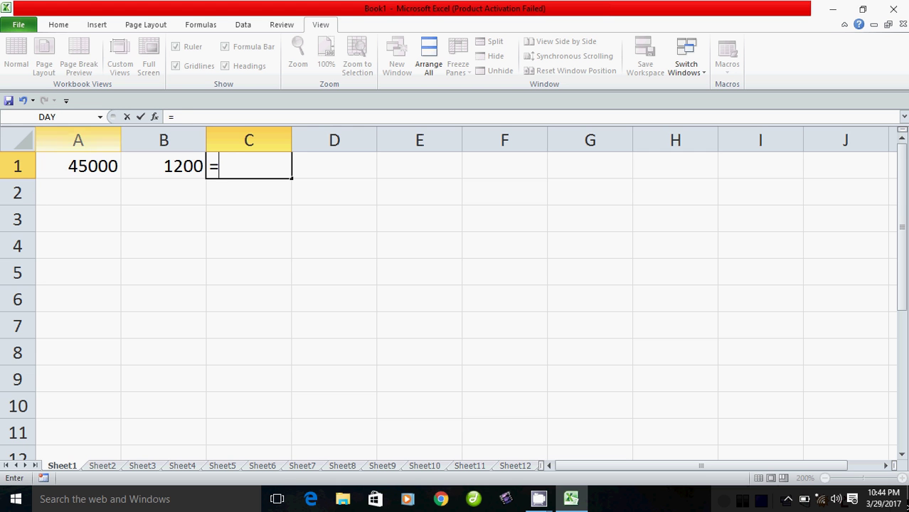
pyautogui.click(78, 166)
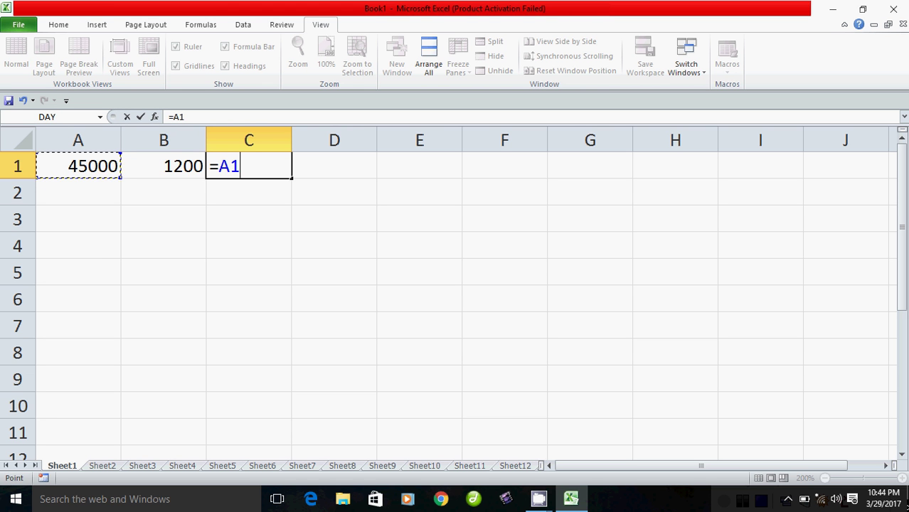
pyautogui.write('*')
pyautogui.click(164, 165)
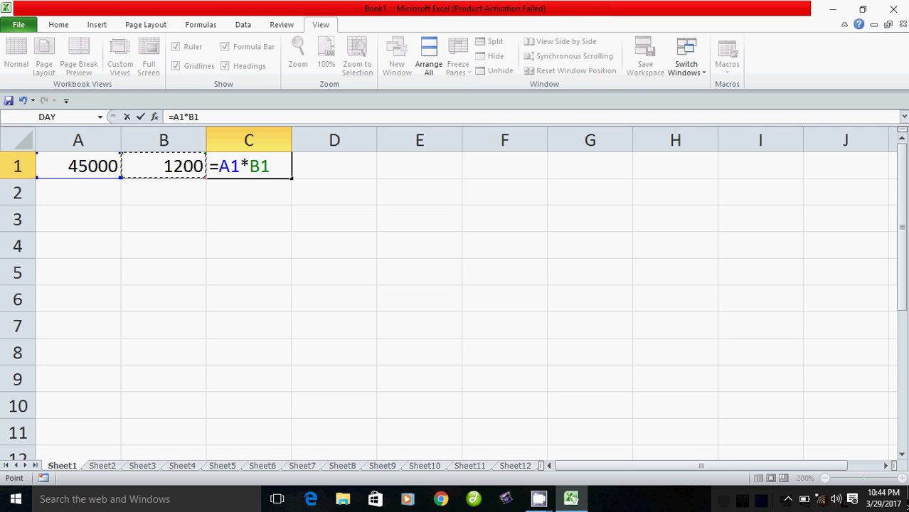
pyautogui.press('Return')
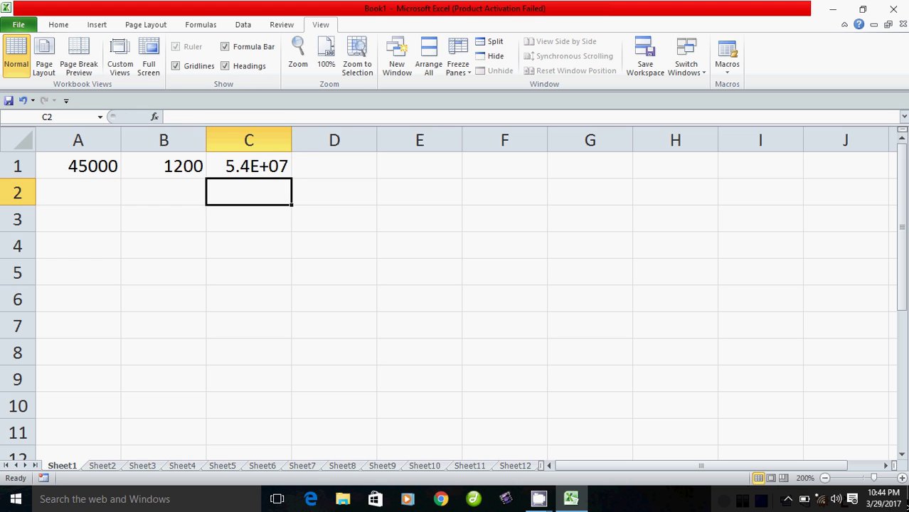
pyautogui.click(248, 166)
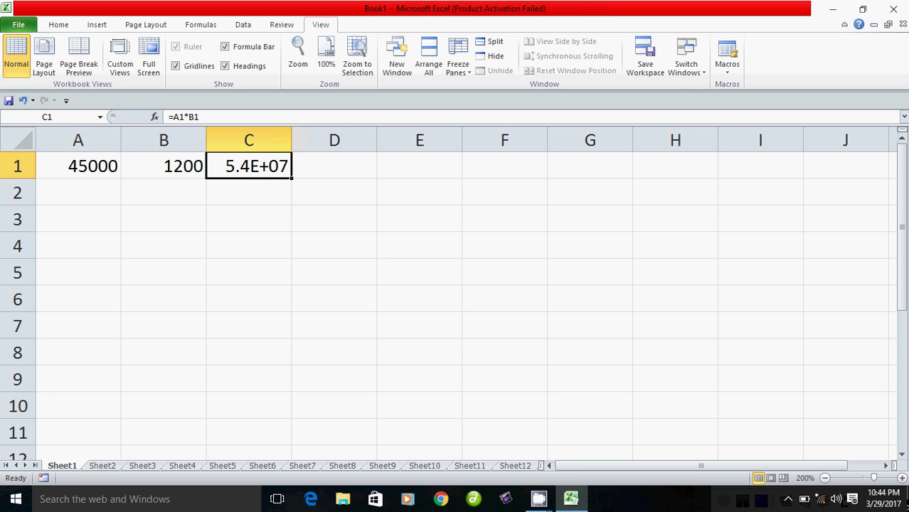
pyautogui.hotkey('shift', 'Right')
# Step: Widen column C until C1 shows 54000000 instead of 5.4E+07
pyautogui.moveTo(291, 140); pyautogui.dragTo(374, 140)
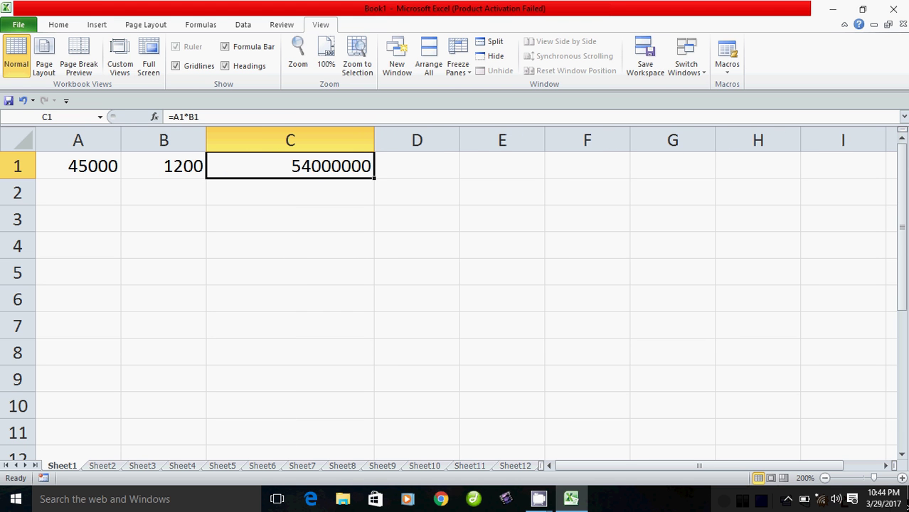
pyautogui.click(290, 218)
pyautogui.click(291, 166)
# Step: Clear the old values from cells A1, B1 and C1
pyautogui.hotkey('shift', 'Left')
pyautogui.hotkey('shift', 'Left')
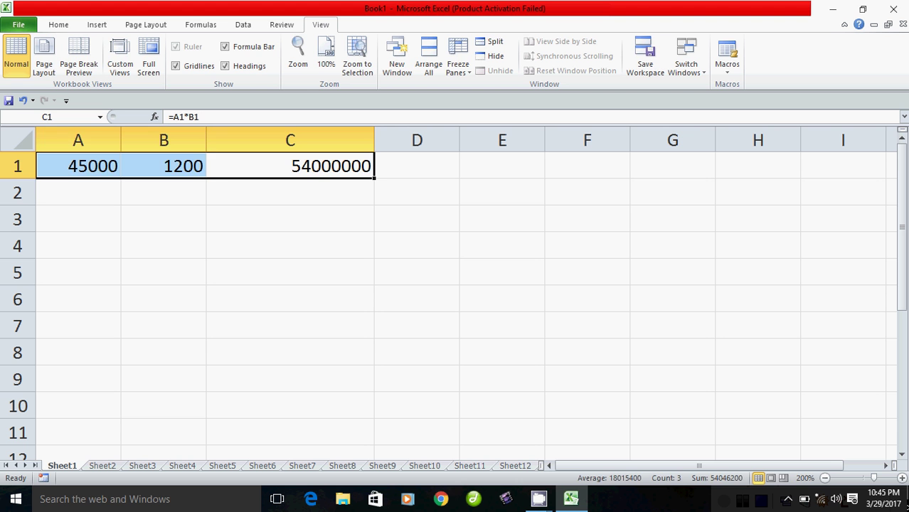
pyautogui.press('BackSpace')
pyautogui.click(164, 272)
pyautogui.click(78, 165)
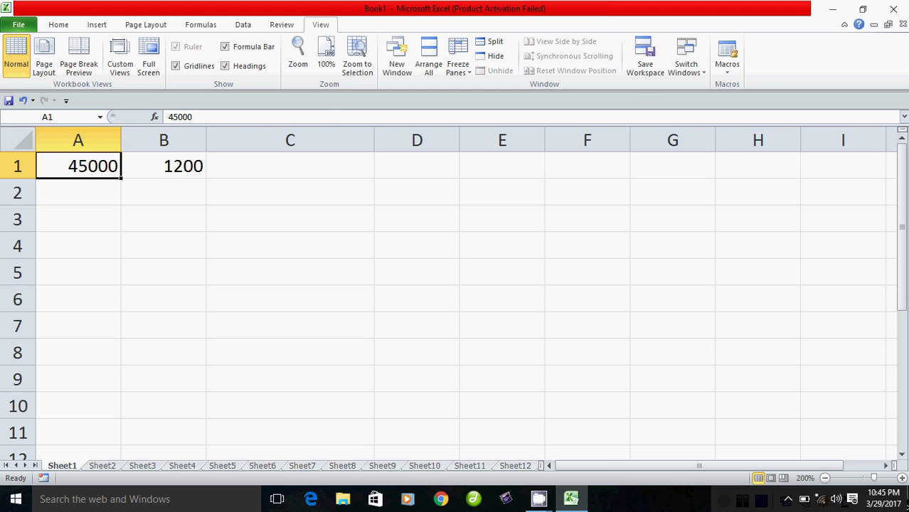
pyautogui.hotkey('shift', 'Right')
pyautogui.hotkey('shift', 'Right')
pyautogui.press('BackSpace')
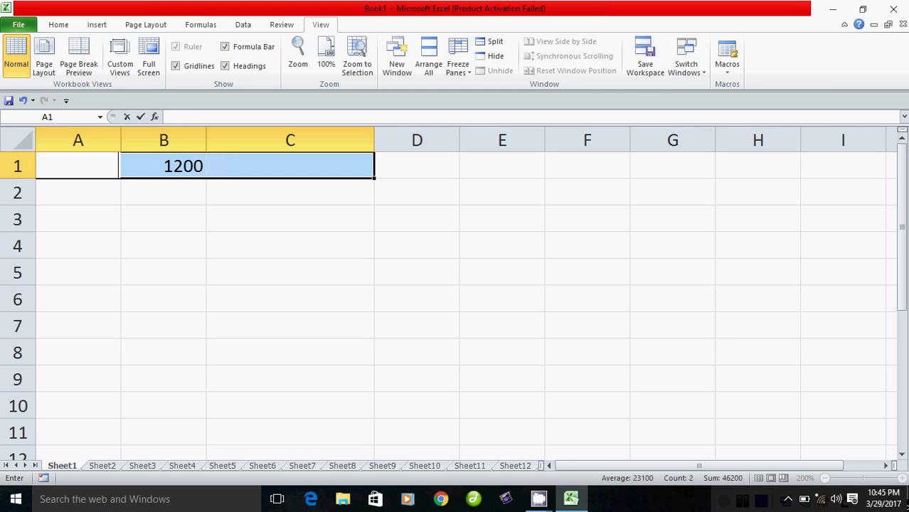
pyautogui.click(164, 246)
pyautogui.click(163, 166)
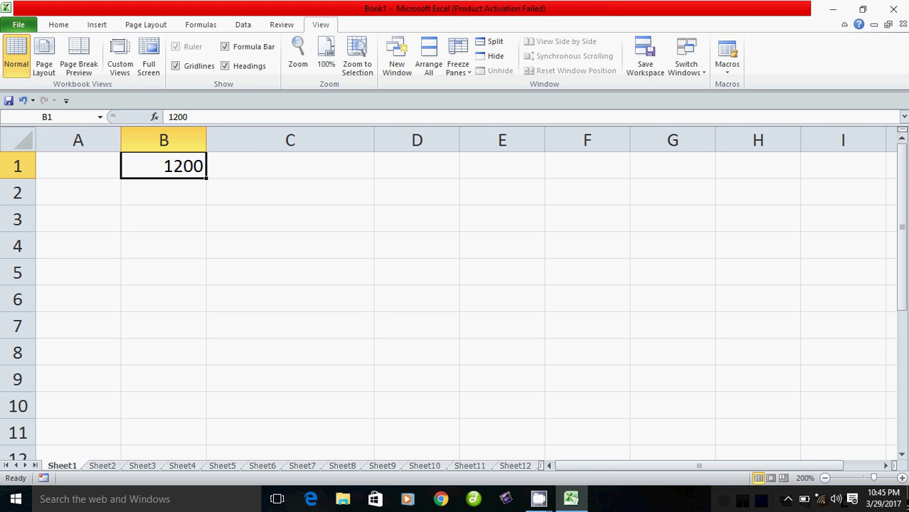
pyautogui.press('Delete')
pyautogui.click(78, 219)
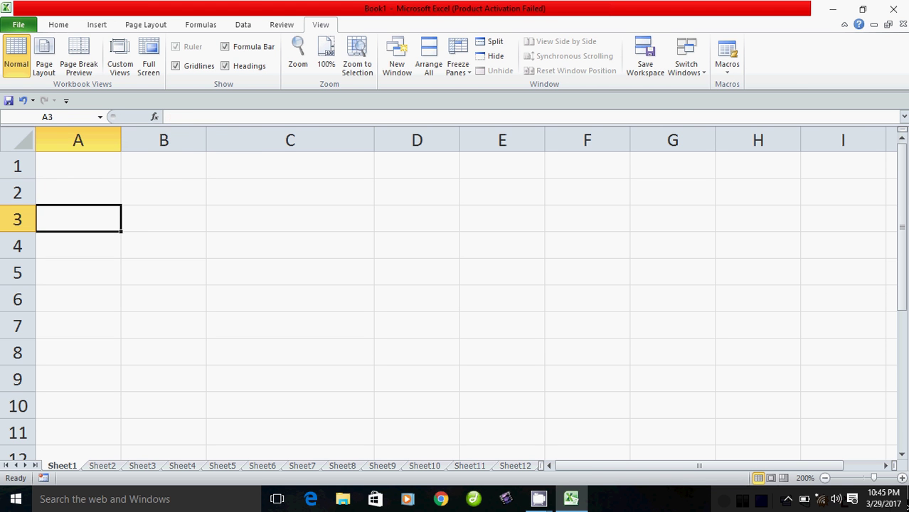
pyautogui.click(79, 165)
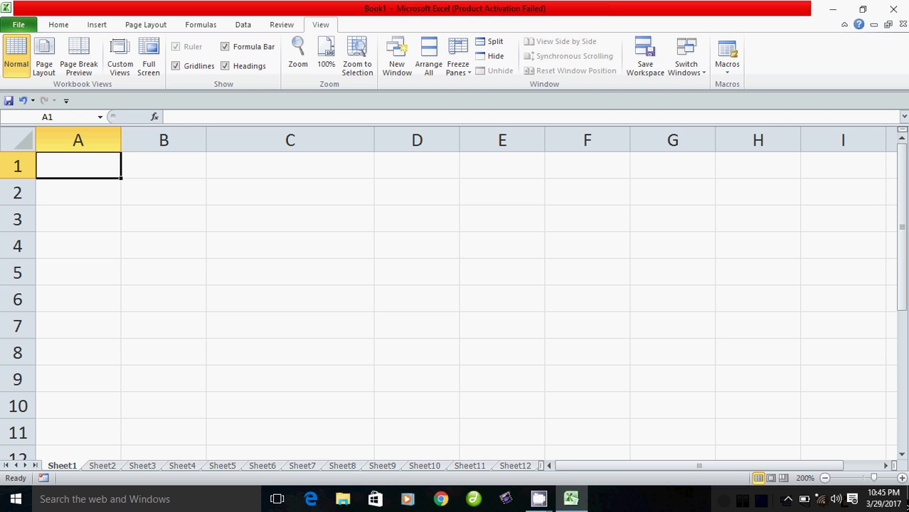
# Step: Enter 10000, 5000 and 20000 across A1, B1 and C1
pyautogui.write('10000')
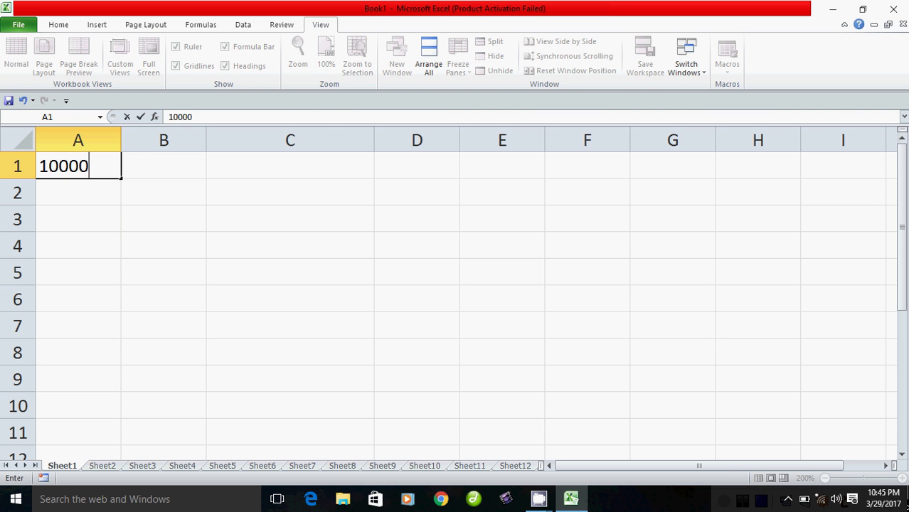
pyautogui.press('Tab')
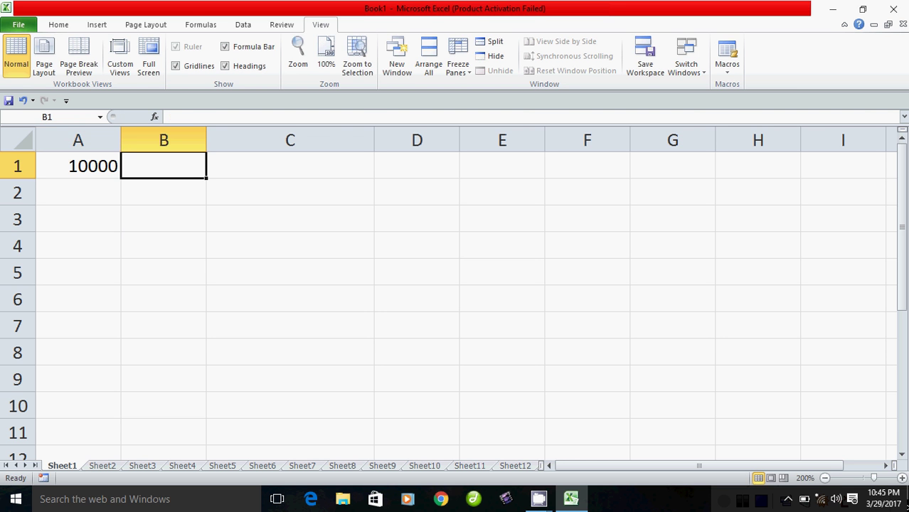
pyautogui.write('5000')
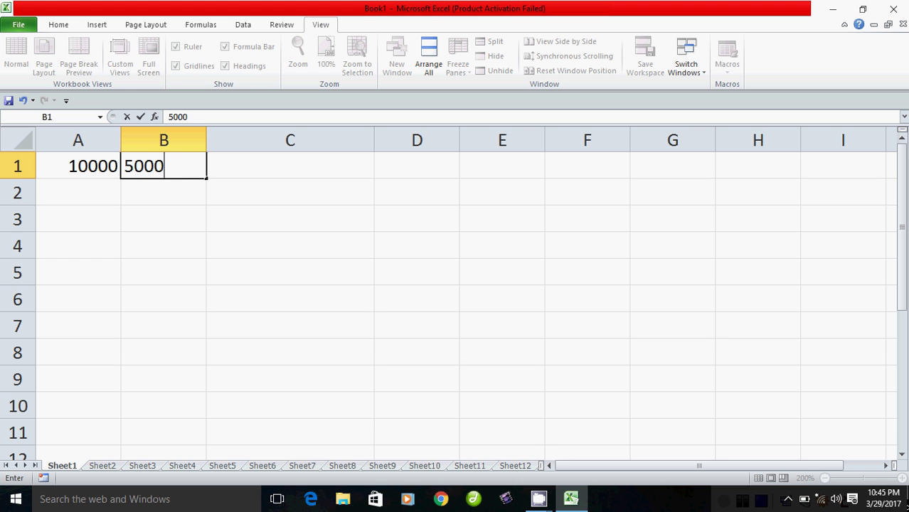
pyautogui.press('Tab')
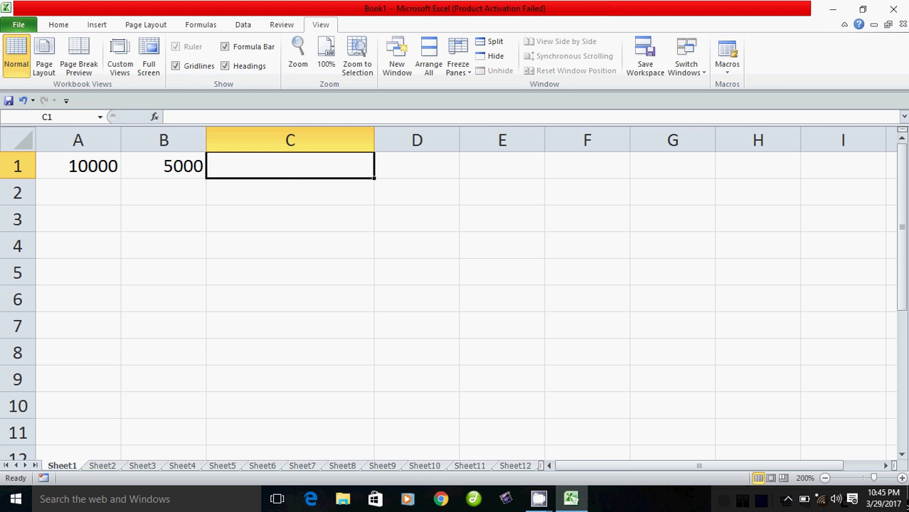
pyautogui.write('200')
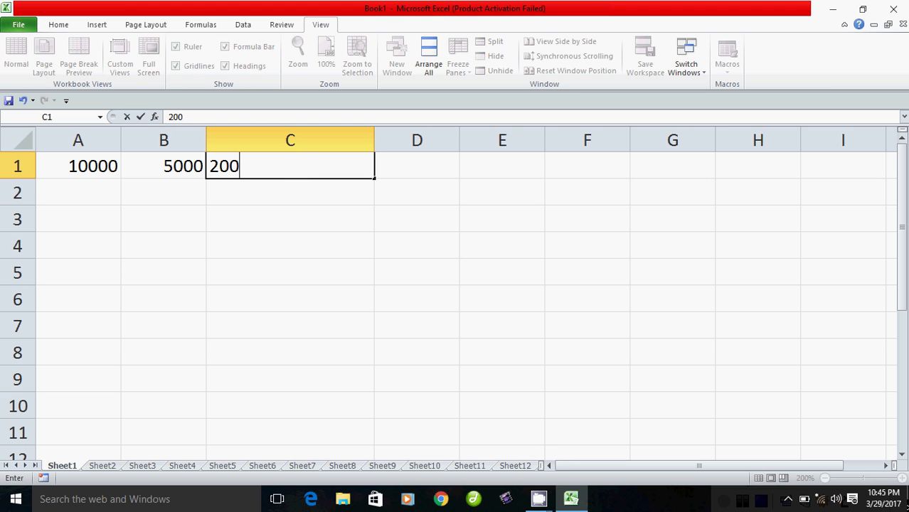
pyautogui.write('00')
pyautogui.press('Tab')
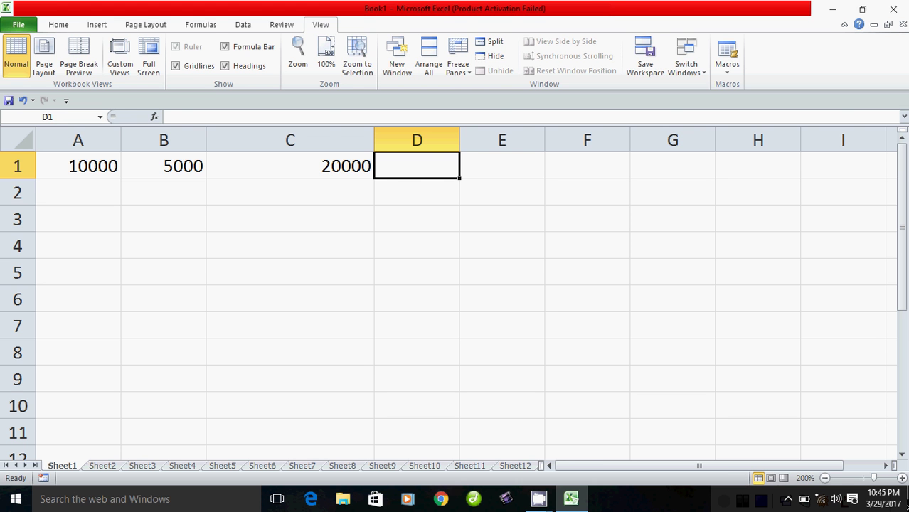
# Step: Build the formula =A1*B1*C1 in D1, which displays 1E+12
pyautogui.write('=')
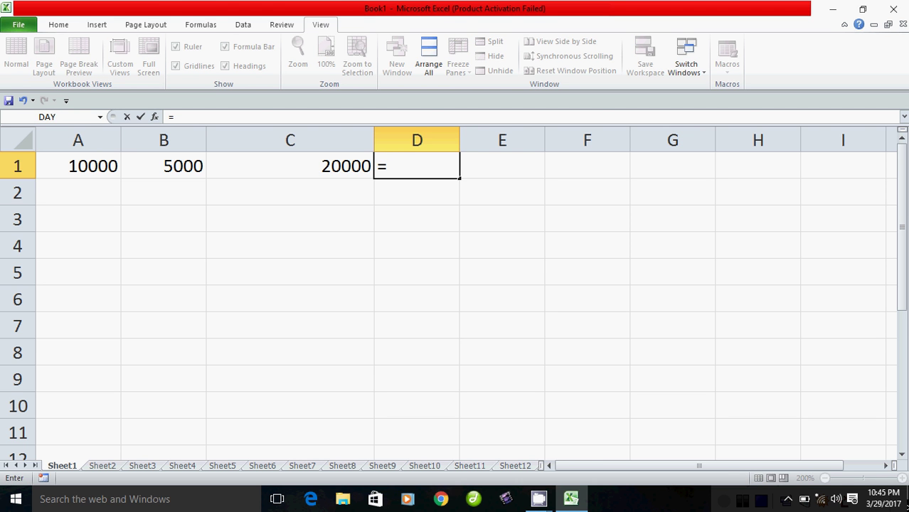
pyautogui.click(78, 166)
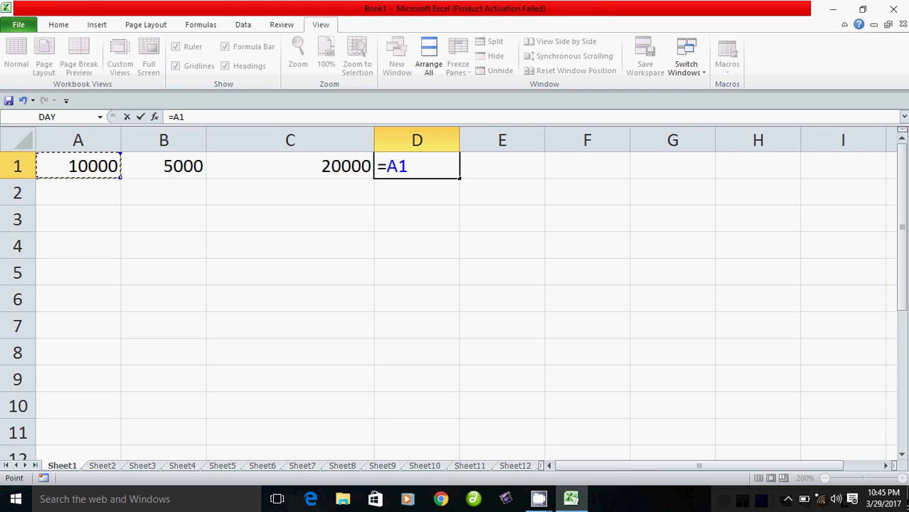
pyautogui.write('*')
pyautogui.click(164, 166)
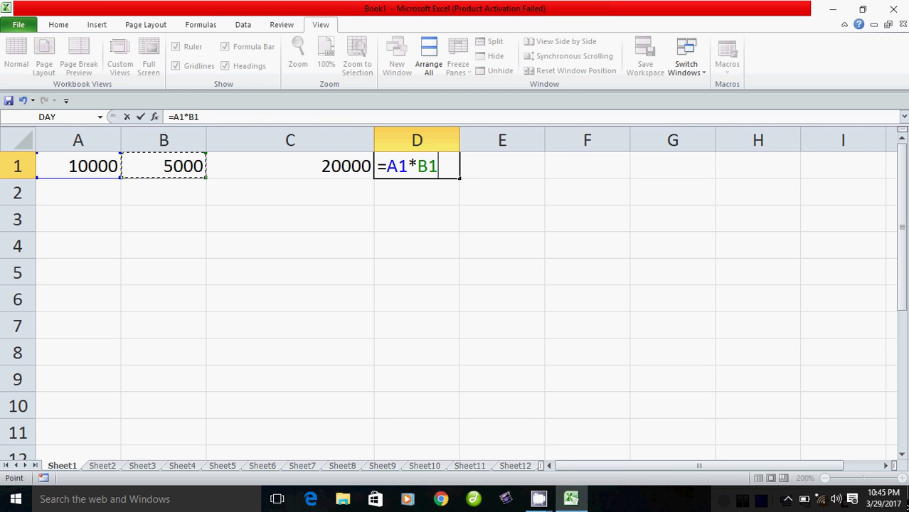
pyautogui.write('*')
pyautogui.click(290, 166)
pyautogui.press('Return')
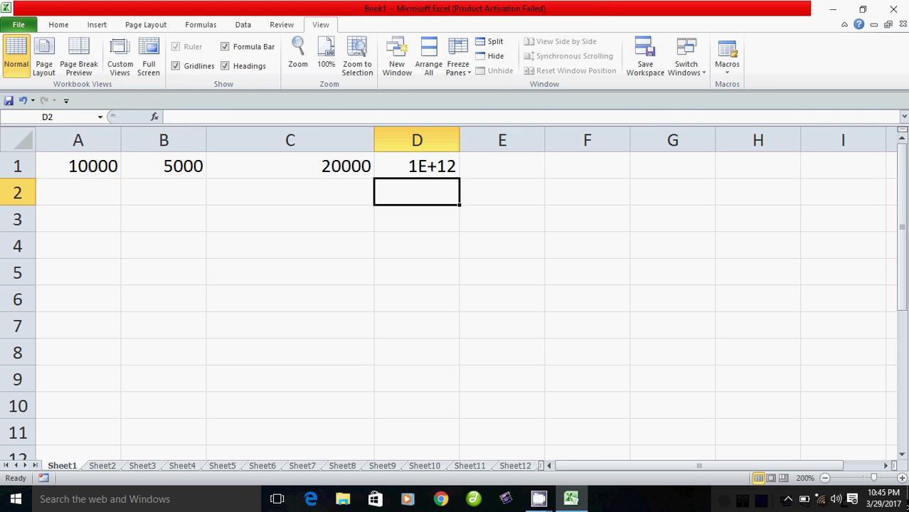
pyautogui.click(417, 166)
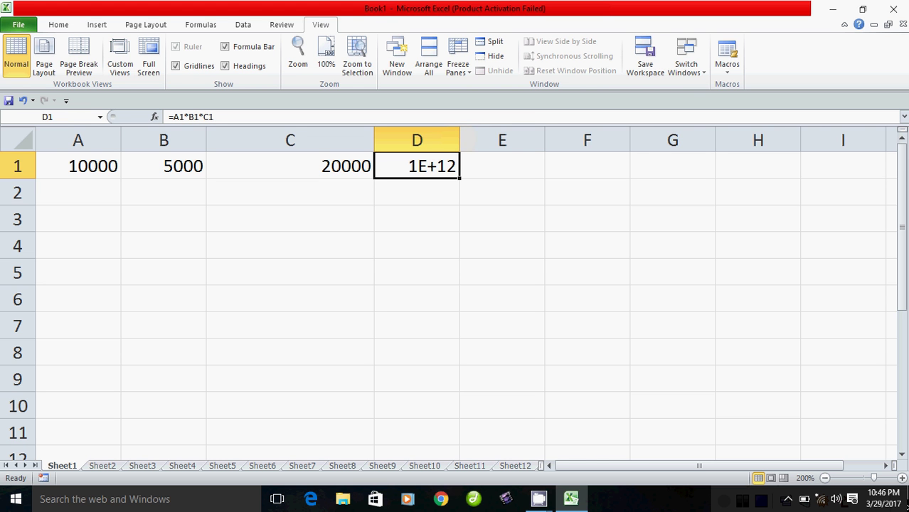
# Step: Drag column D's header border far right to make the column much wider
pyautogui.moveTo(460, 140); pyautogui.dragTo(710, 140)
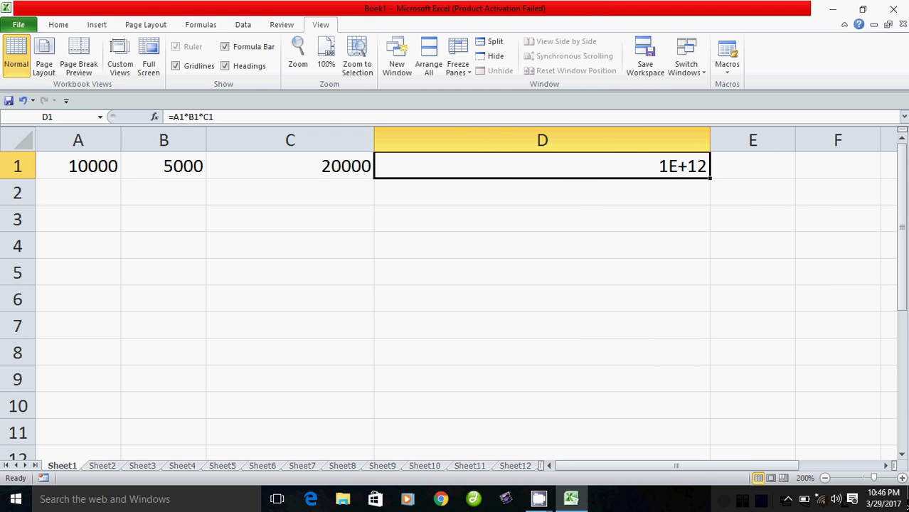
pyautogui.rightClick(535, 161)
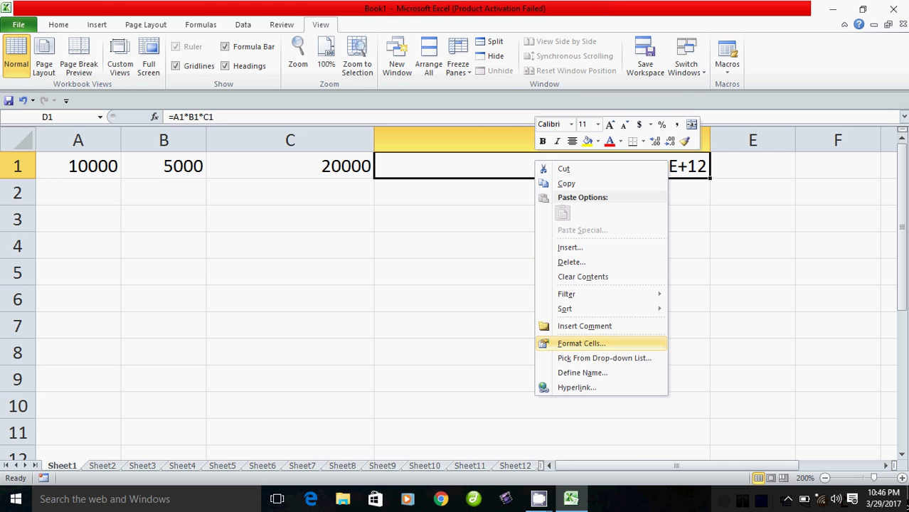
pyautogui.click(581, 343)
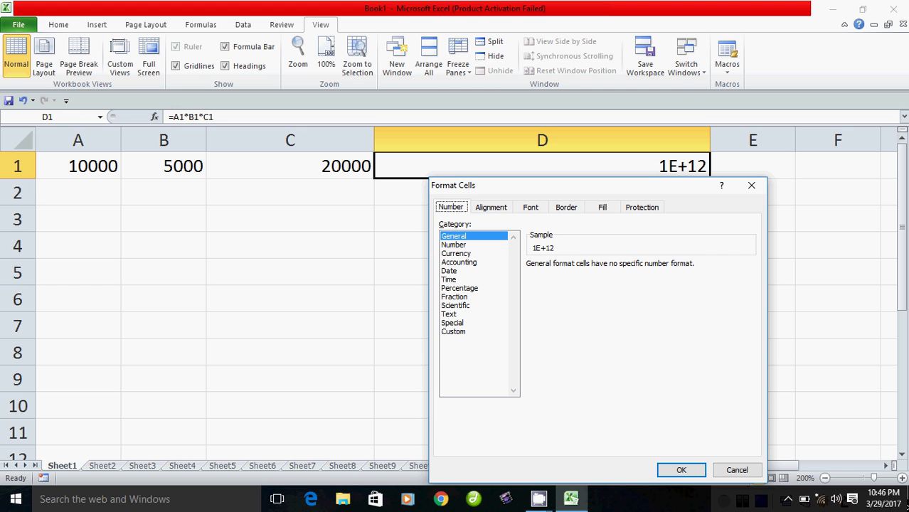
pyautogui.click(454, 244)
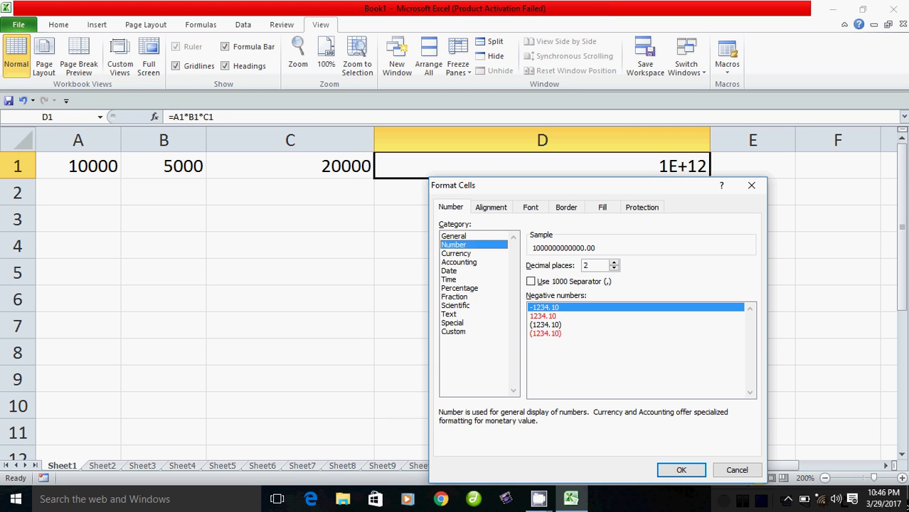
pyautogui.press('Return')
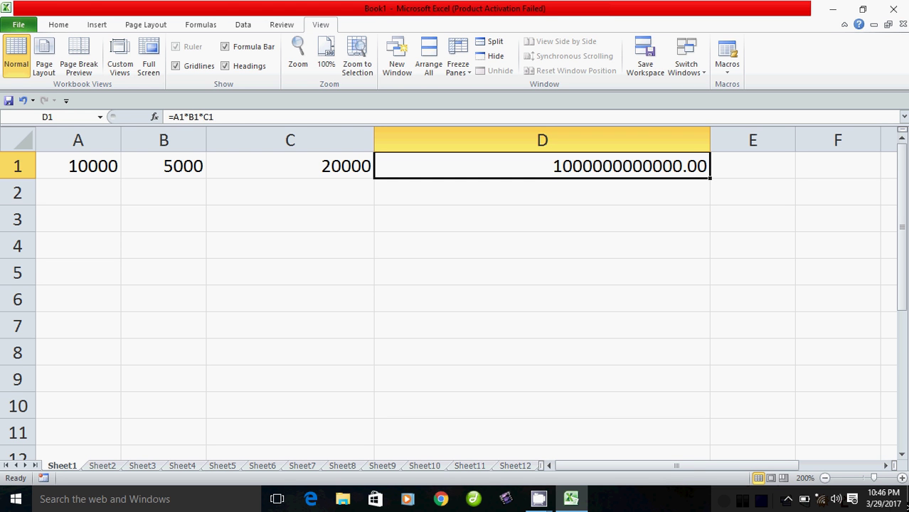
pyautogui.hotkey('ctrl', 'z')
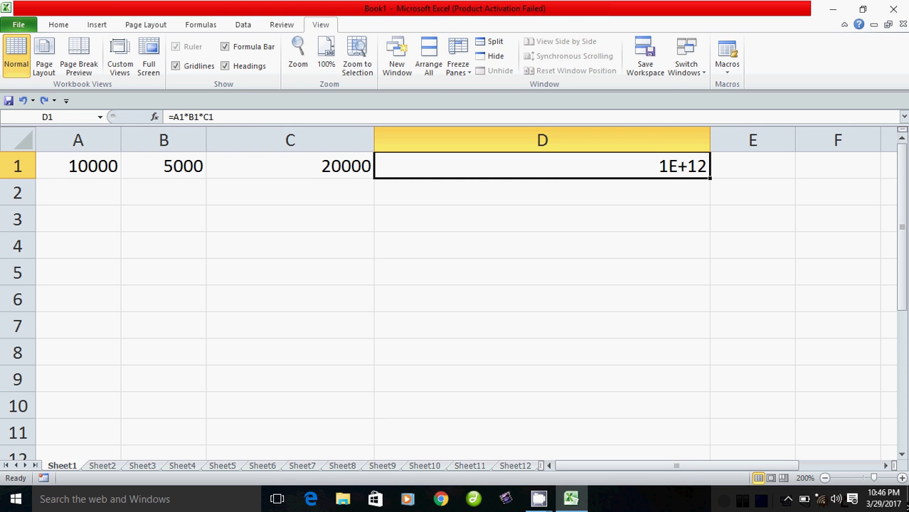
# Step: Narrow column D slightly with D1 selected
pyautogui.click(542, 246)
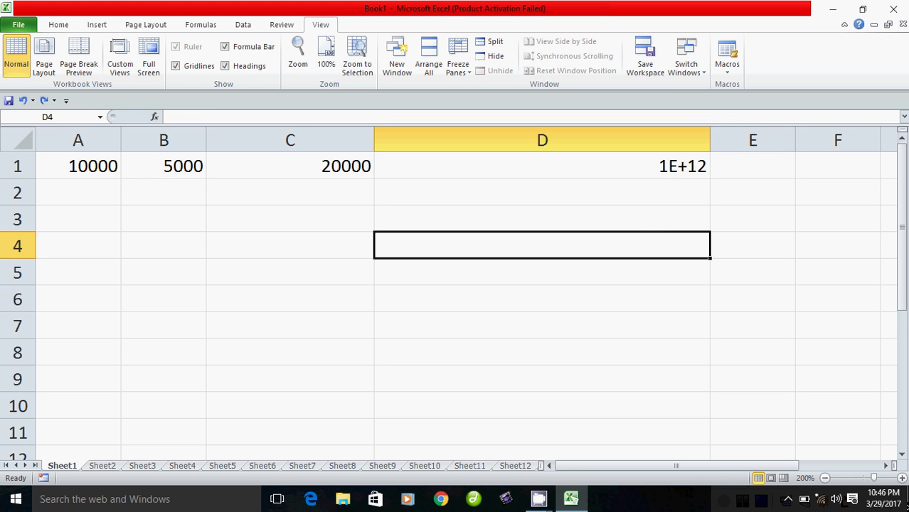
pyautogui.click(543, 166)
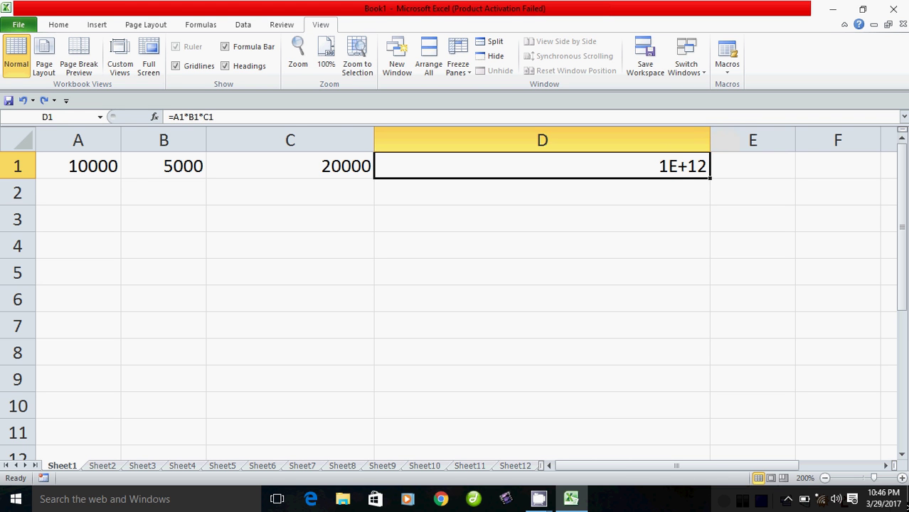
pyautogui.moveTo(710, 140)
pyautogui.mouseDown()
pyautogui.moveTo(795, 140)
pyautogui.moveTo(667, 140)
pyautogui.mouseUp()
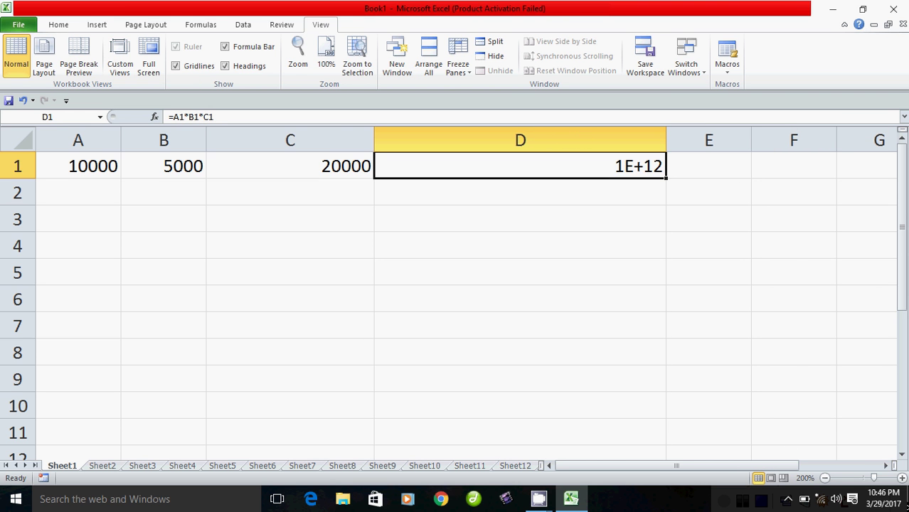
# Step: Apply the Number format to D1 so it shows 1000000000000.00
pyautogui.rightClick(594, 167)
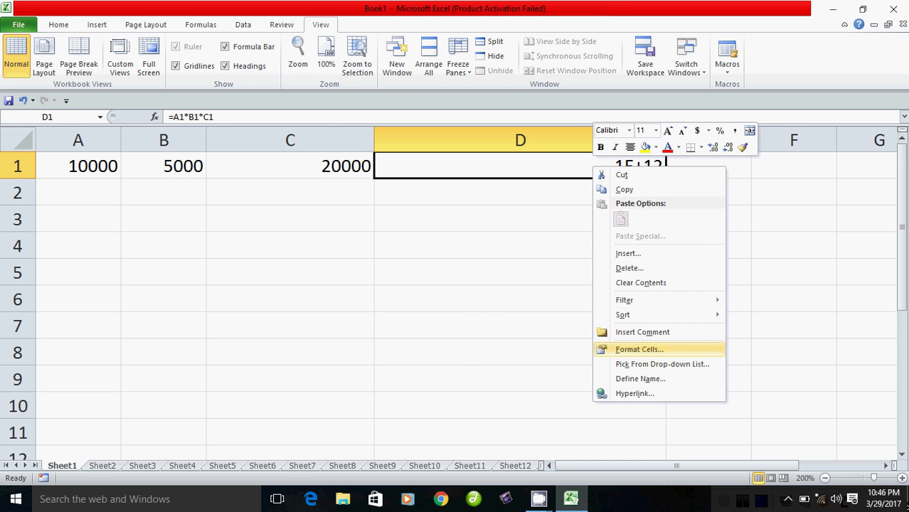
pyautogui.click(639, 350)
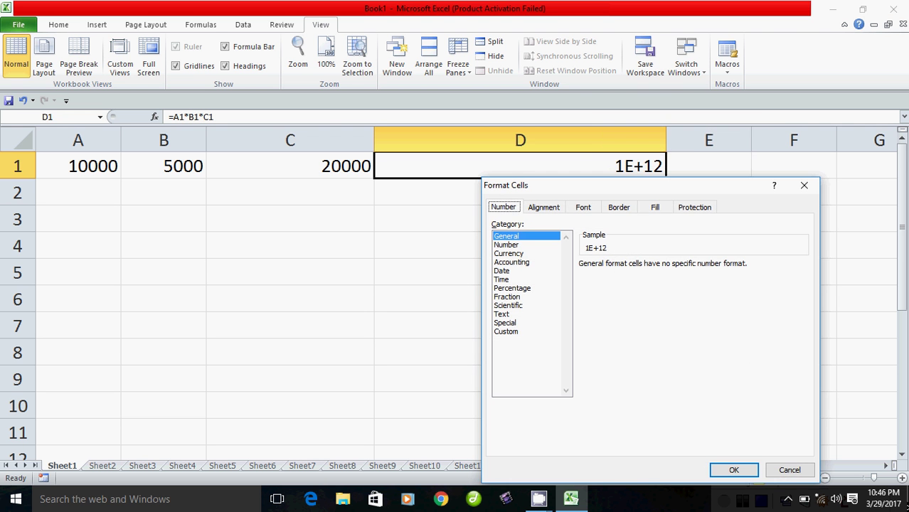
pyautogui.click(506, 244)
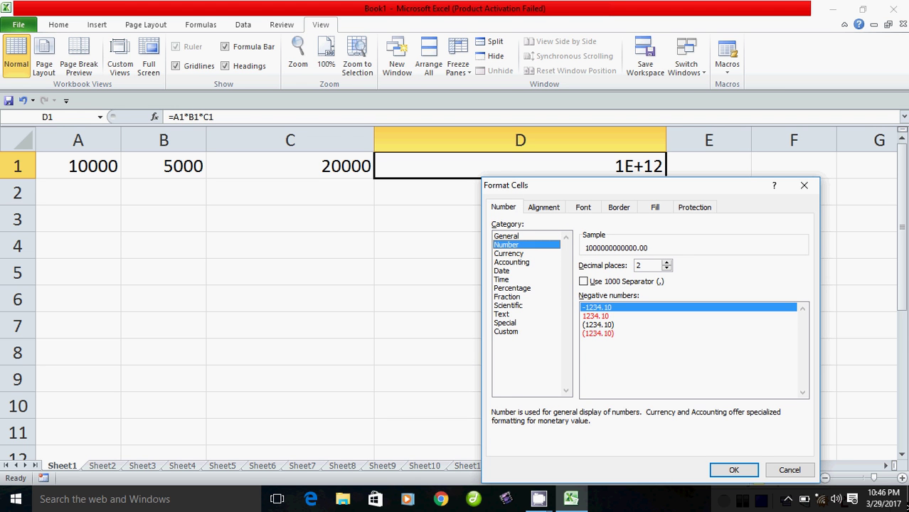
pyautogui.click(734, 469)
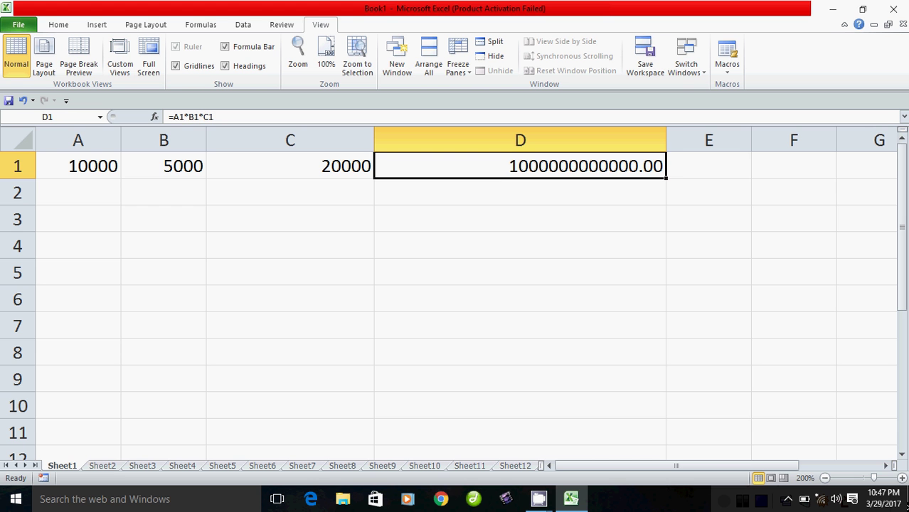
# Step: Clear the old numbers from cells A1 to D1
pyautogui.click(163, 219)
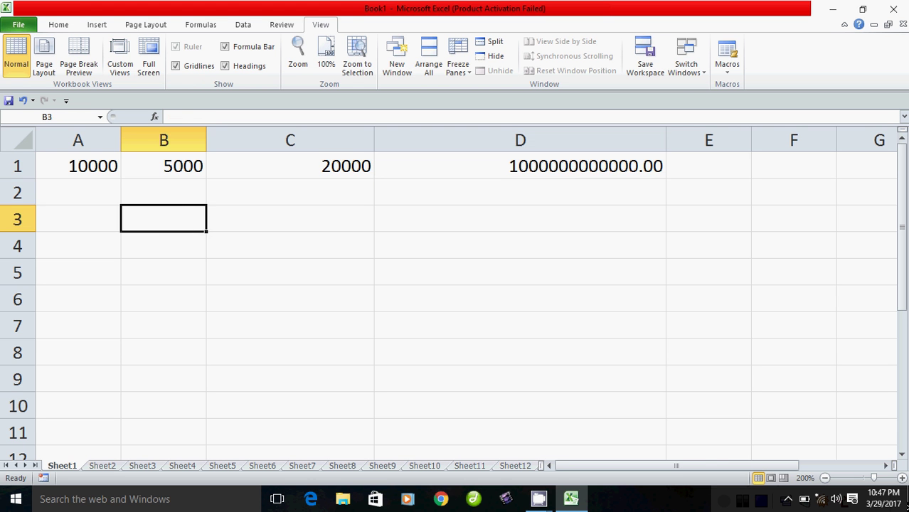
pyautogui.moveTo(78, 166); pyautogui.dragTo(520, 166)
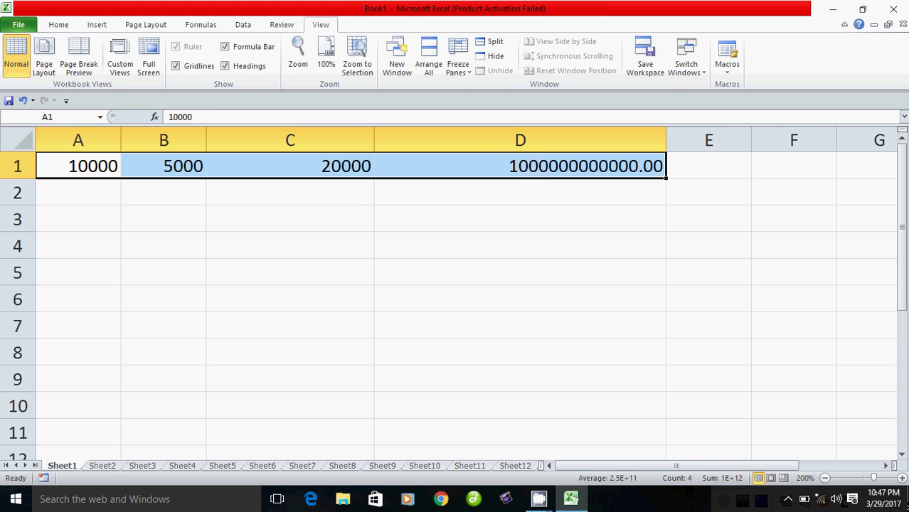
pyautogui.press('Delete')
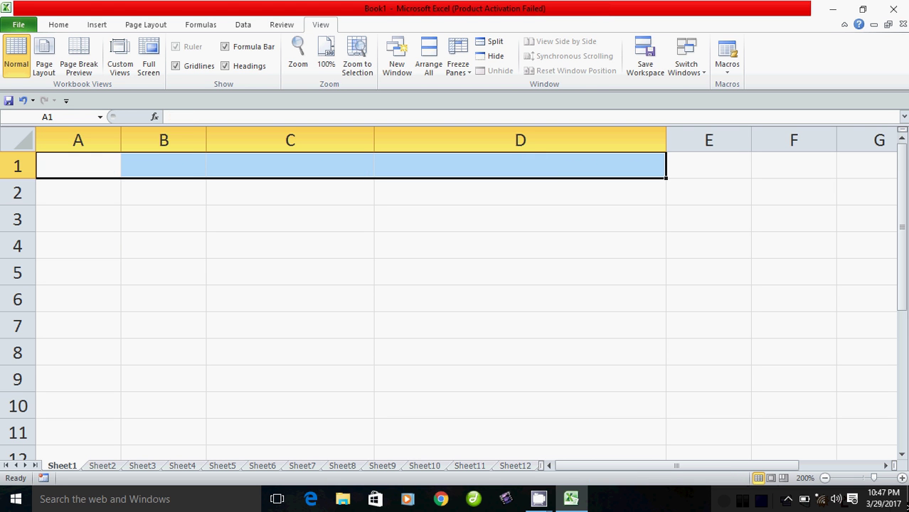
pyautogui.click(78, 246)
# Step: Enter headers Item Name in A1 and Qty in B1, widening column A to fit
pyautogui.click(78, 166)
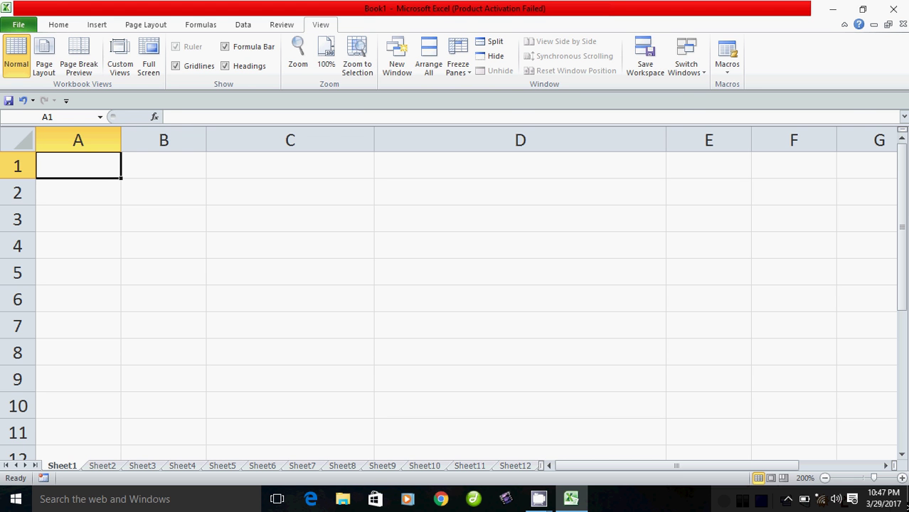
pyautogui.write('It')
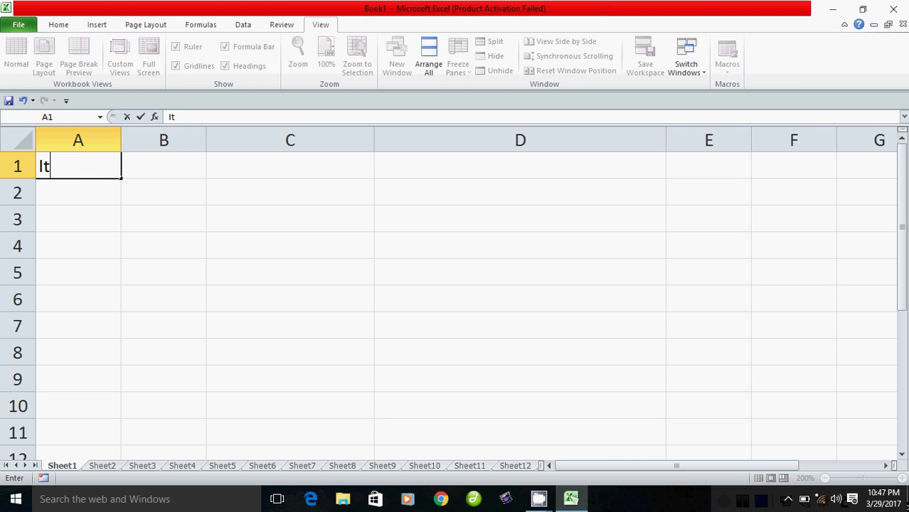
pyautogui.write('em Nam')
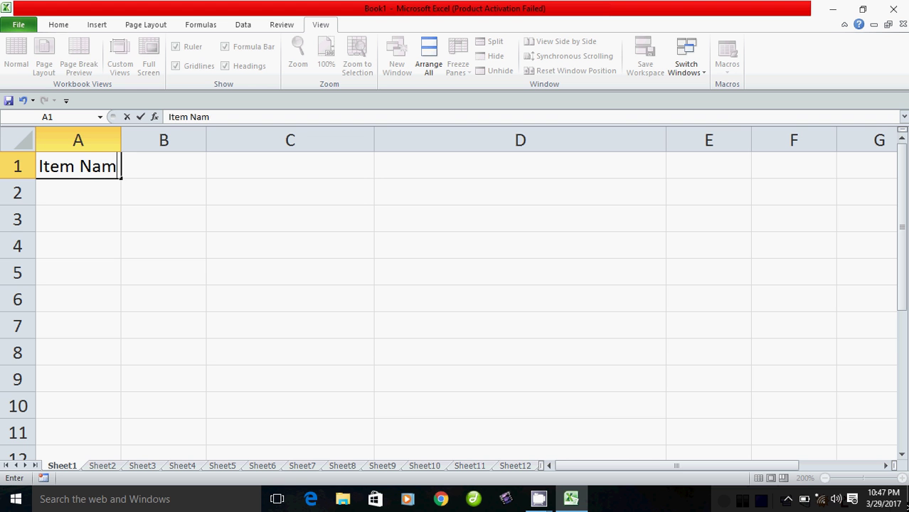
pyautogui.write('e')
pyautogui.click(164, 219)
pyautogui.moveTo(121, 140); pyautogui.dragTo(155, 140)
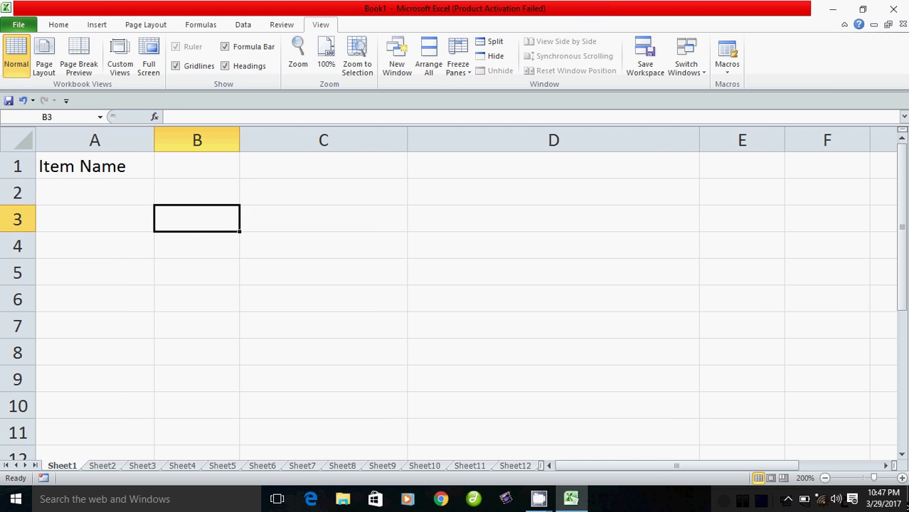
pyautogui.click(197, 166)
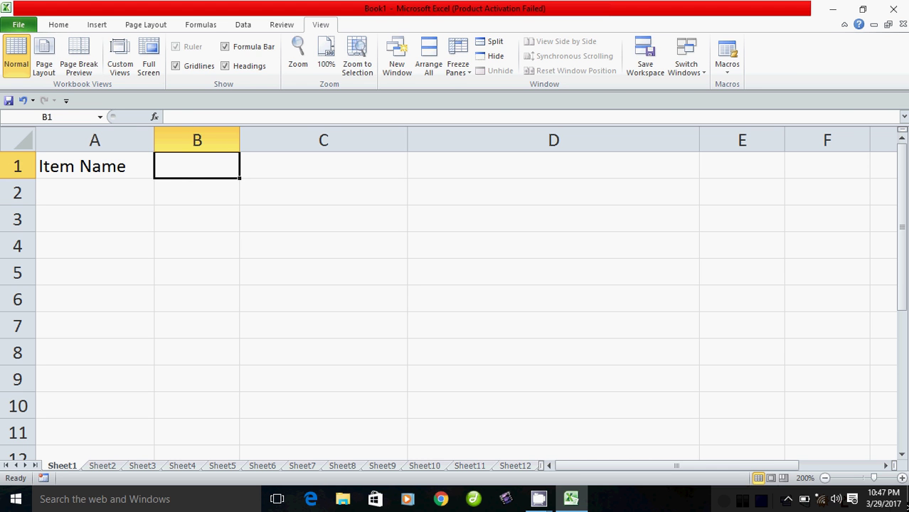
pyautogui.write('Qty')
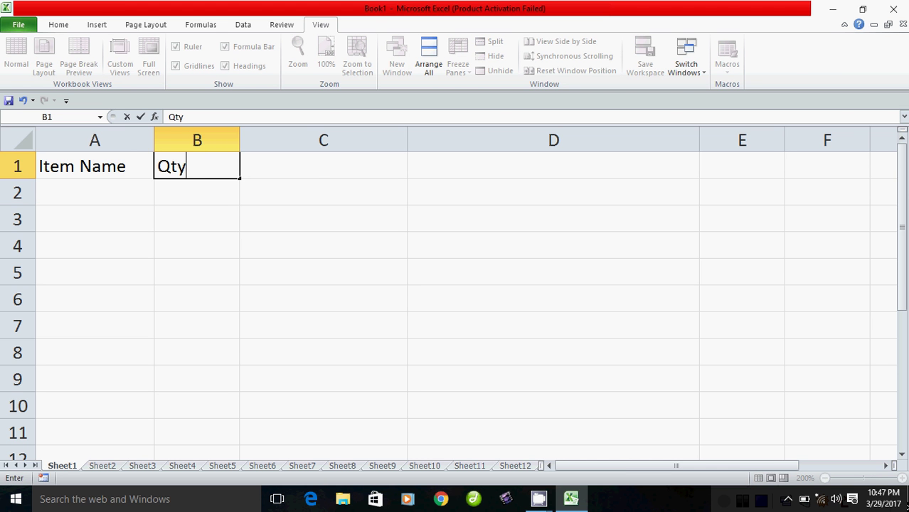
pyautogui.press('Tab')
pyautogui.press('Return')
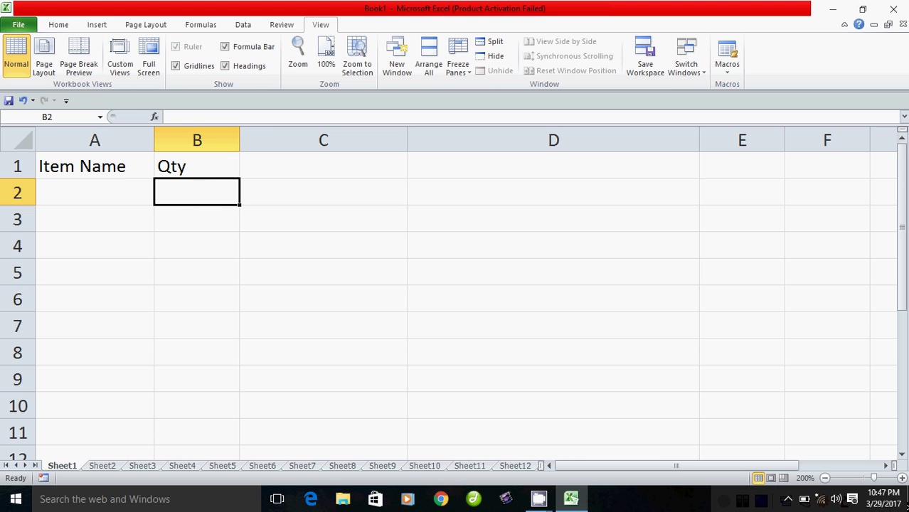
# Step: Enter headers Price in C1 and Total in D1, fixing the typos
pyautogui.click(323, 166)
pyautogui.write('Pr')
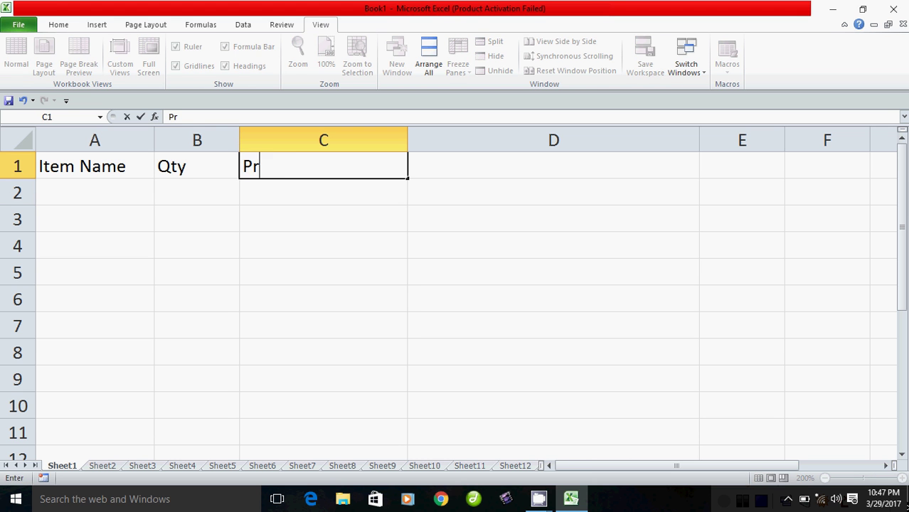
pyautogui.write('imce')
pyautogui.press('BackSpace')
pyautogui.press('BackSpace')
pyautogui.press('BackSpace')
pyautogui.write('ce')
pyautogui.click(553, 165)
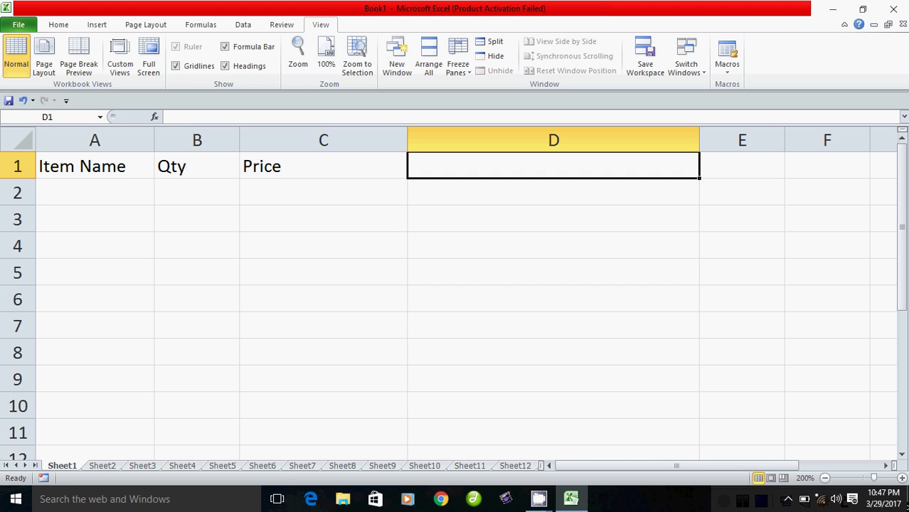
pyautogui.write('Totla')
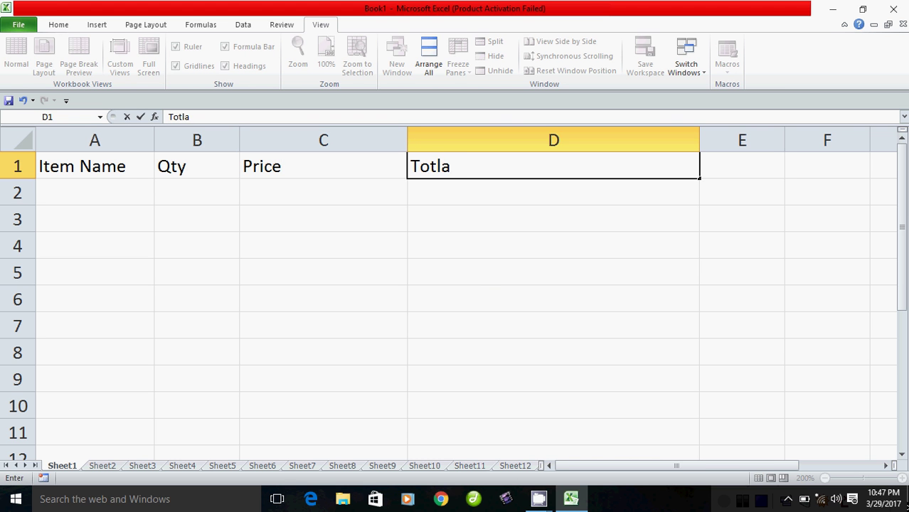
pyautogui.press('BackSpace')
pyautogui.press('BackSpace')
pyautogui.write('al')
pyautogui.press('Return')
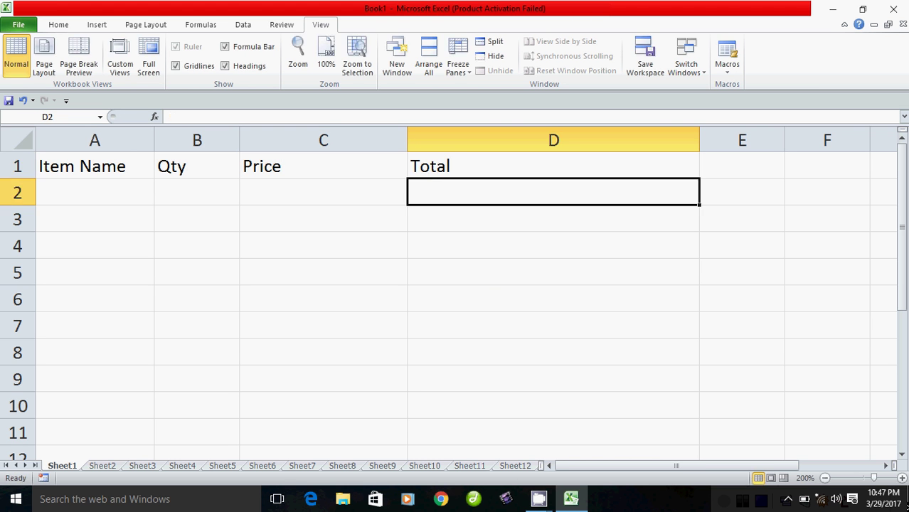
pyautogui.click(554, 165)
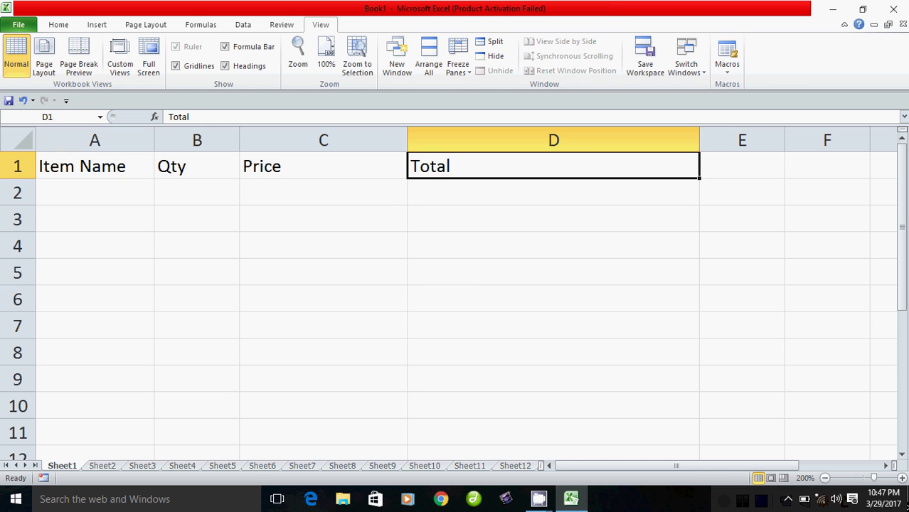
# Step: Centre the four headers in A1:D1
pyautogui.moveTo(95, 165); pyautogui.dragTo(553, 165)
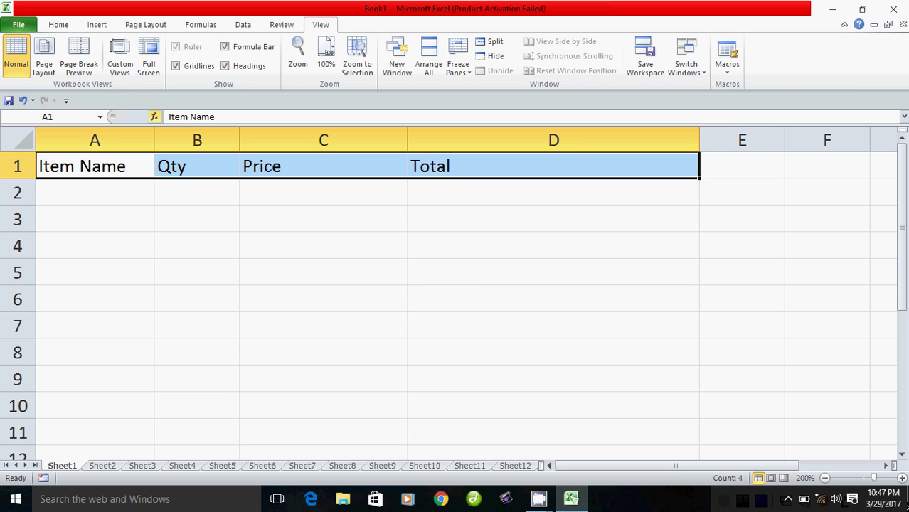
pyautogui.click(58, 24)
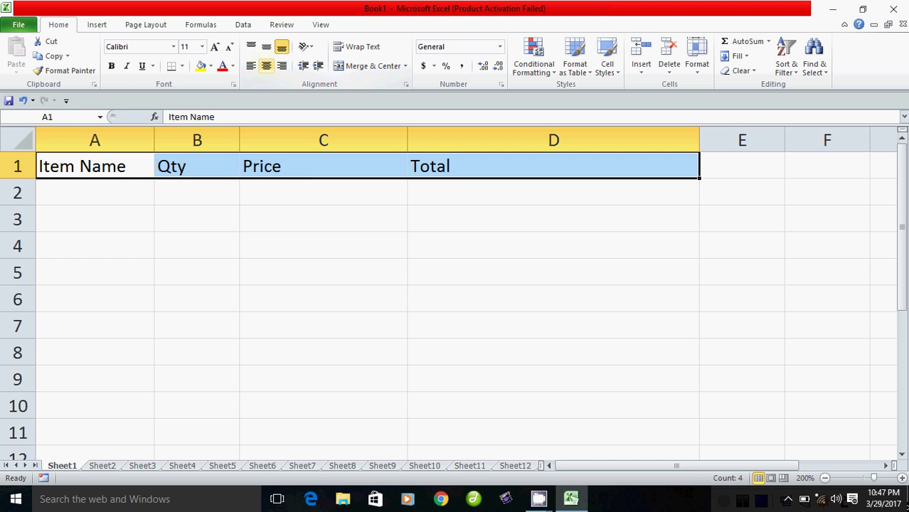
pyautogui.click(266, 66)
pyautogui.click(323, 219)
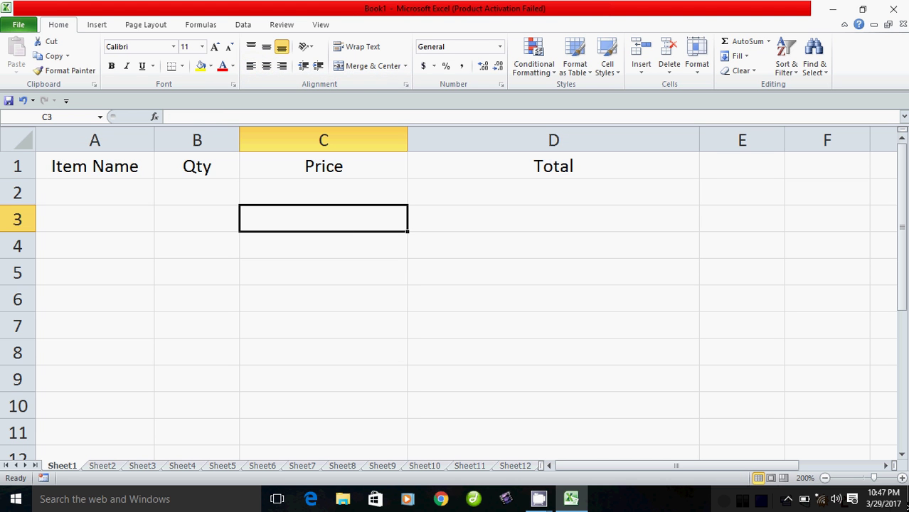
pyautogui.click(95, 166)
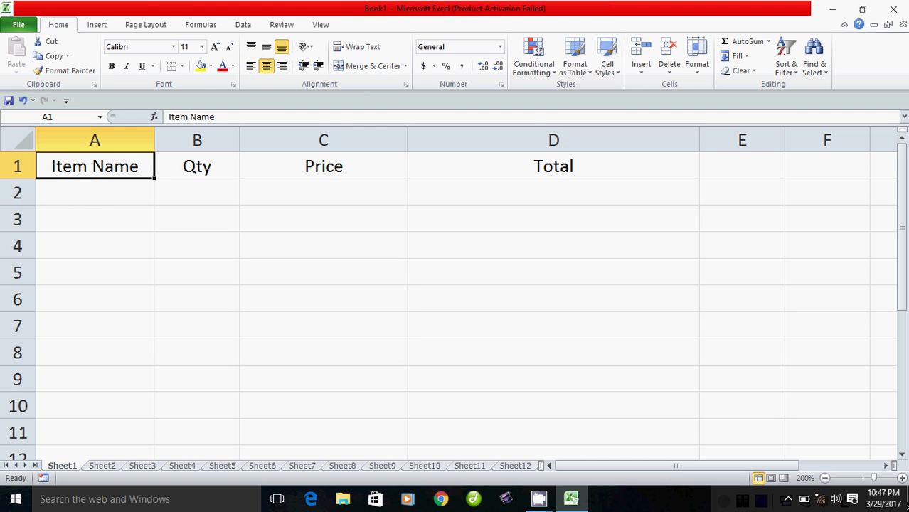
# Step: Enter Soap with Qty 10 and Price 10.50 in row 2
pyautogui.click(95, 193)
pyautogui.write('Soap')
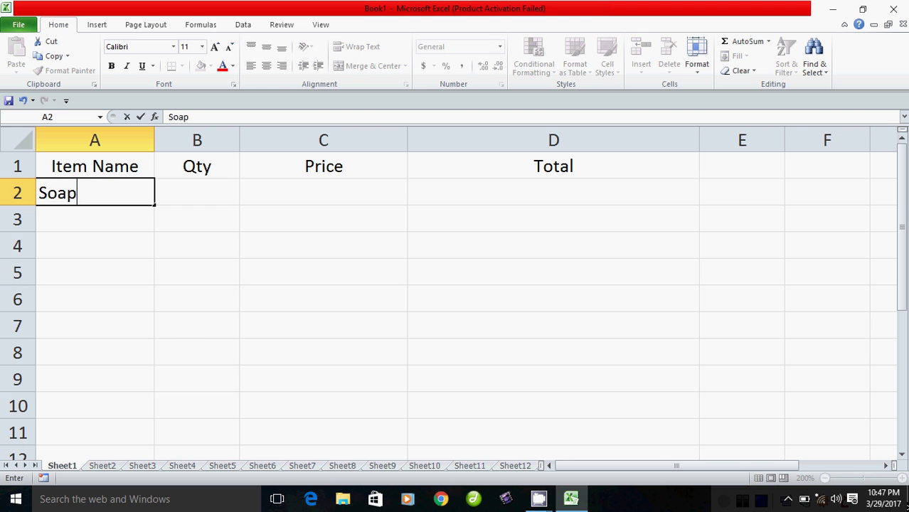
pyautogui.click(197, 192)
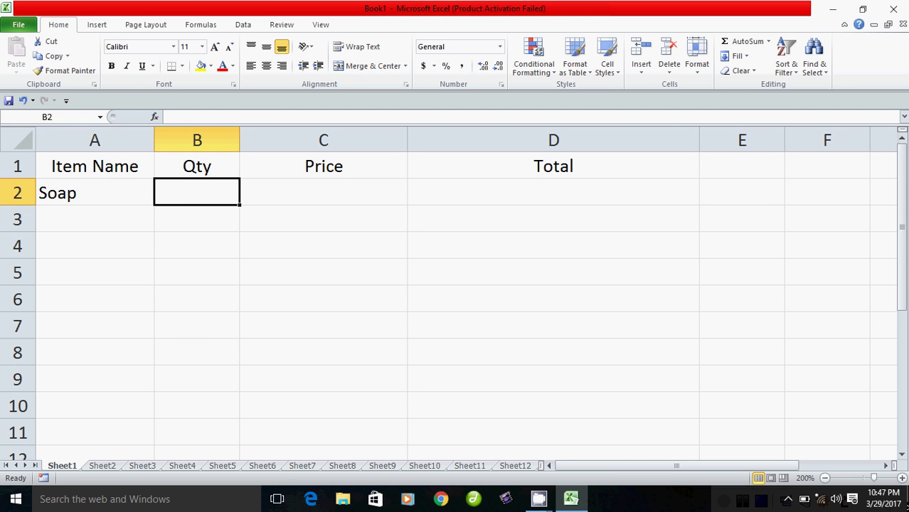
pyautogui.write('10')
pyautogui.click(323, 192)
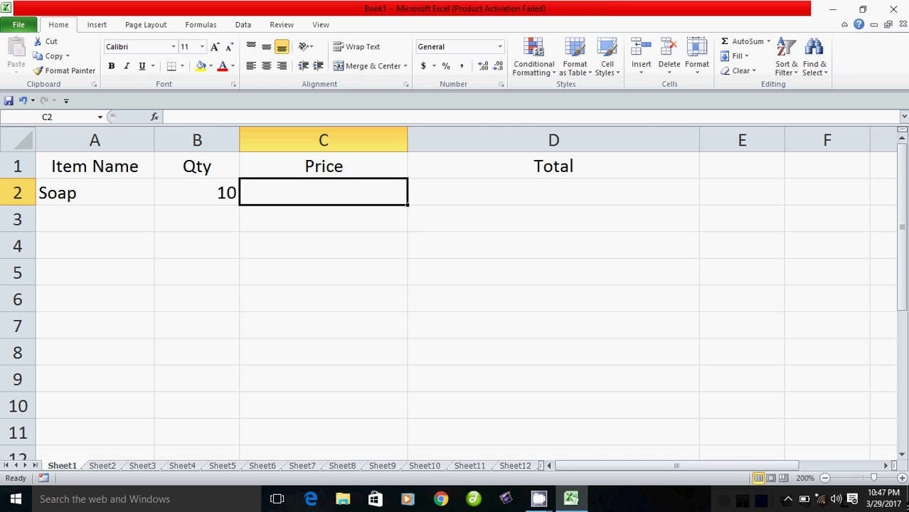
pyautogui.write('10.5')
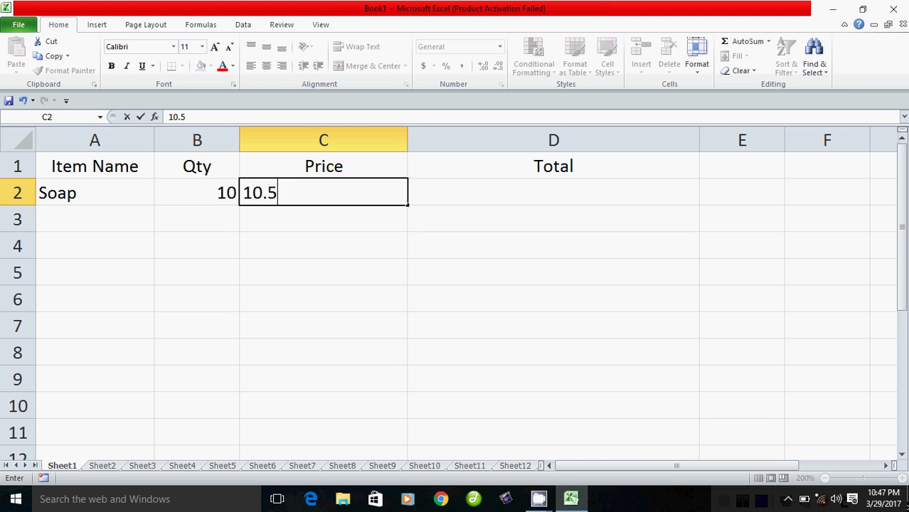
pyautogui.write('0')
pyautogui.press('Return')
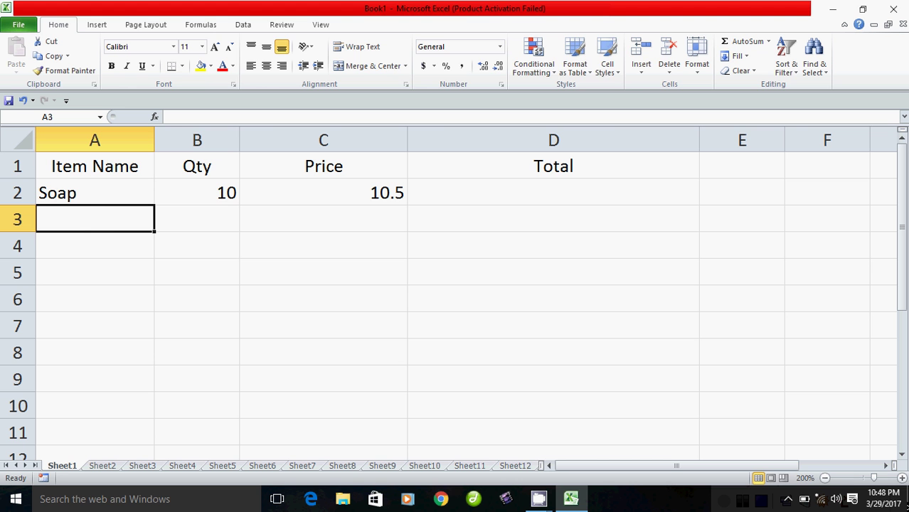
# Step: Enter oil with Qty 5 and Price 35.70 in row 3
pyautogui.write('W')
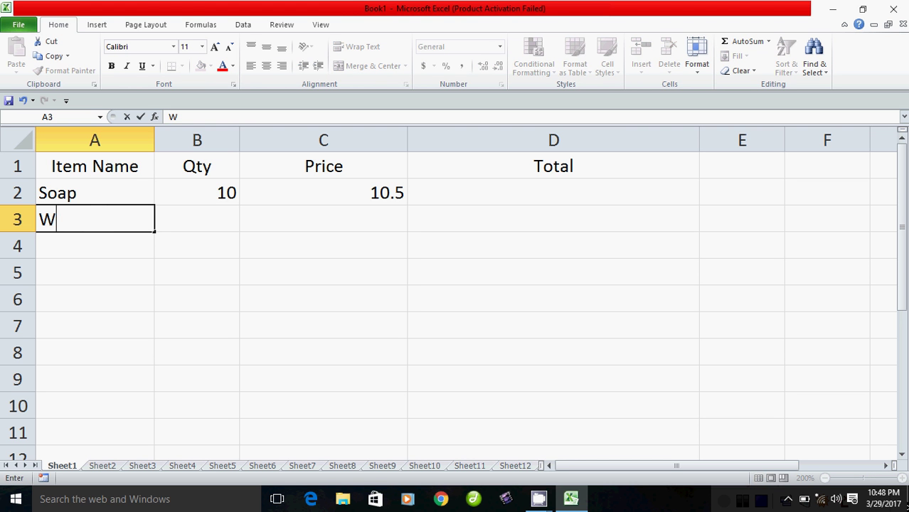
pyautogui.press('BackSpace')
pyautogui.write('A')
pyautogui.press('BackSpace')
pyautogui.write('oil')
pyautogui.press('Tab')
pyautogui.write('5')
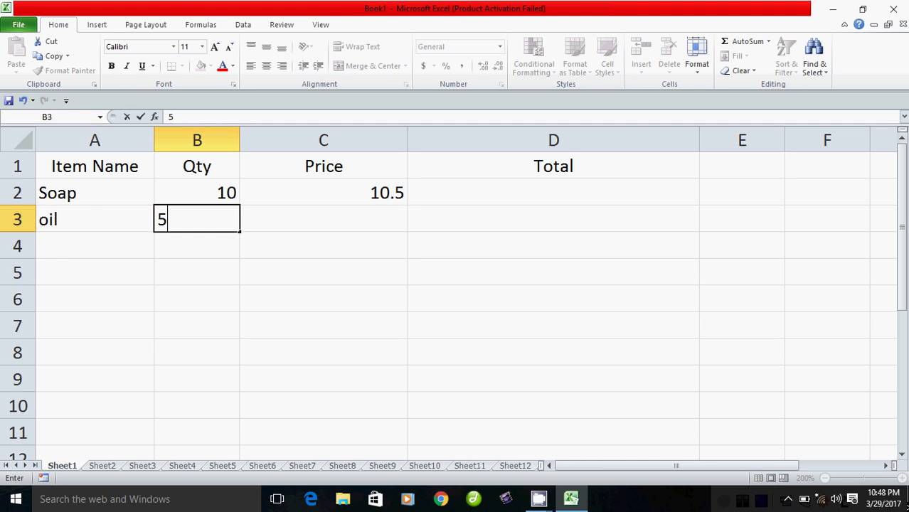
pyautogui.press('Tab')
pyautogui.write('3')
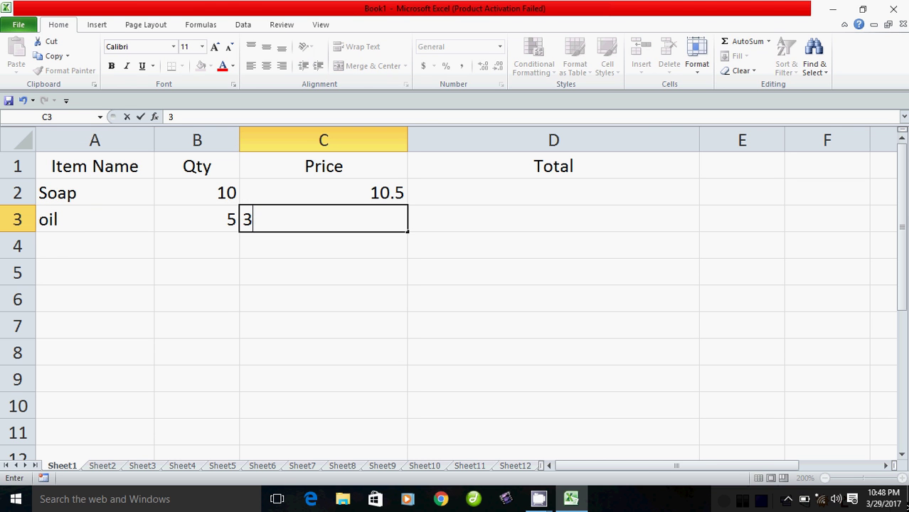
pyautogui.write('5.70')
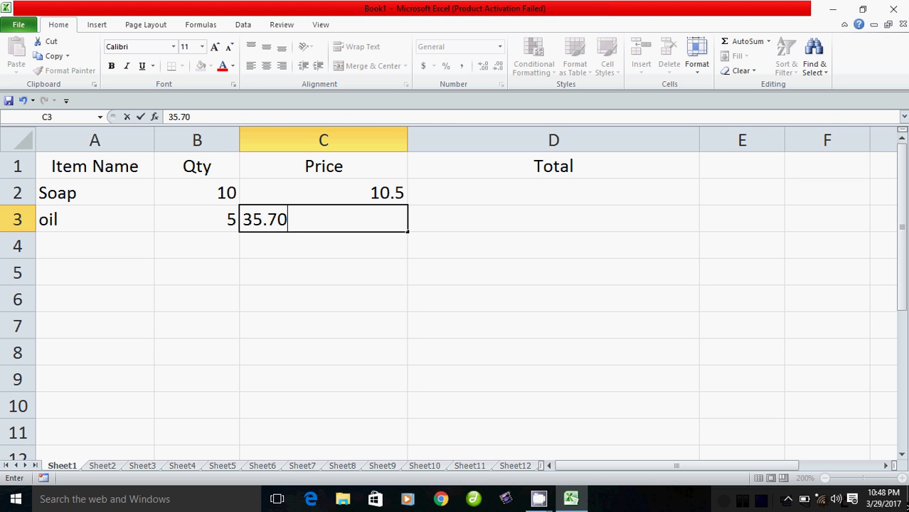
pyautogui.click(196, 299)
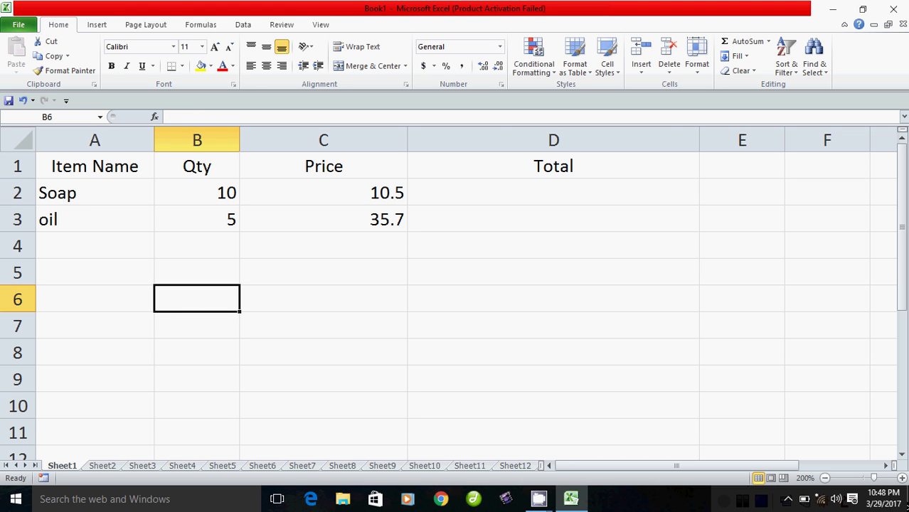
pyautogui.moveTo(196, 192); pyautogui.dragTo(323, 193)
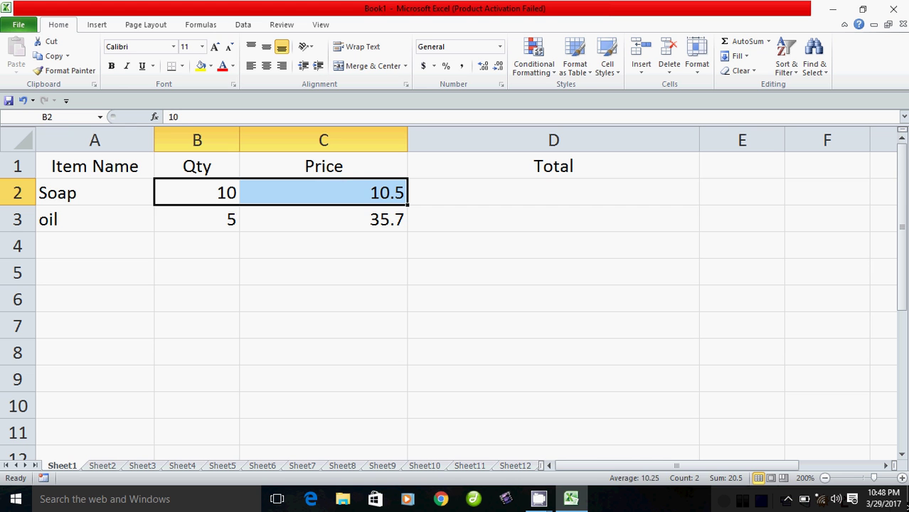
pyautogui.click(553, 192)
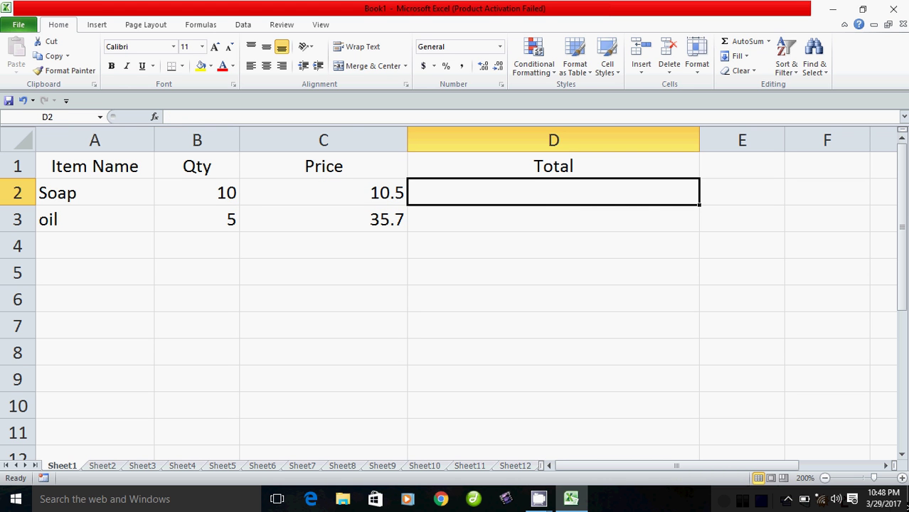
# Step: Enter =B2*C2 in D2, giving Soap a total of 105
pyautogui.write('=')
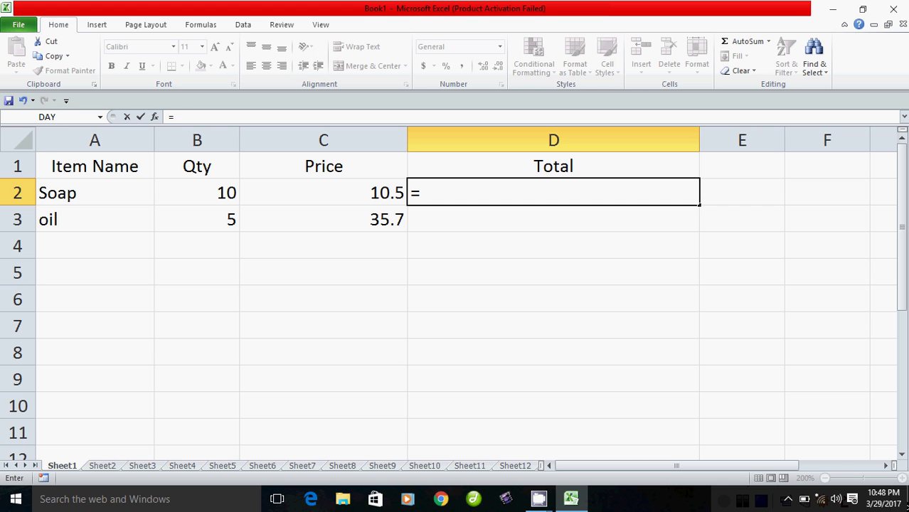
pyautogui.click(197, 193)
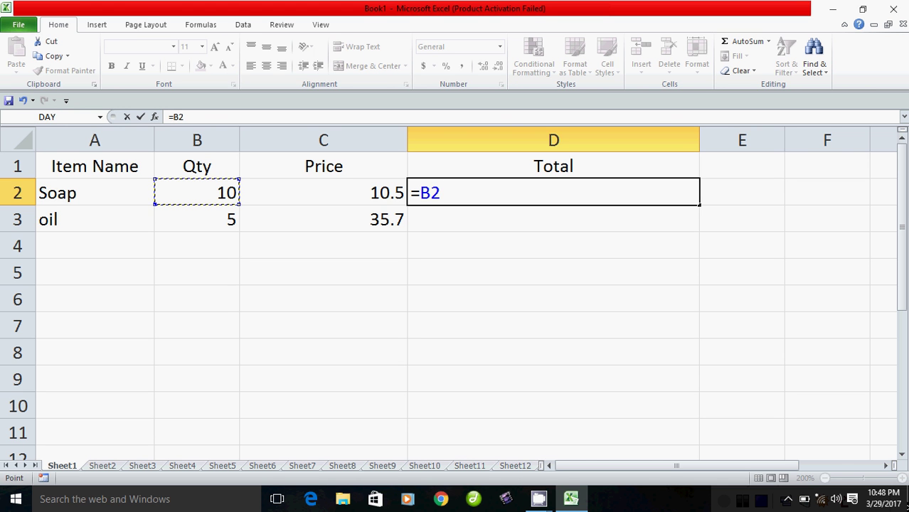
pyautogui.write('*')
pyautogui.click(323, 192)
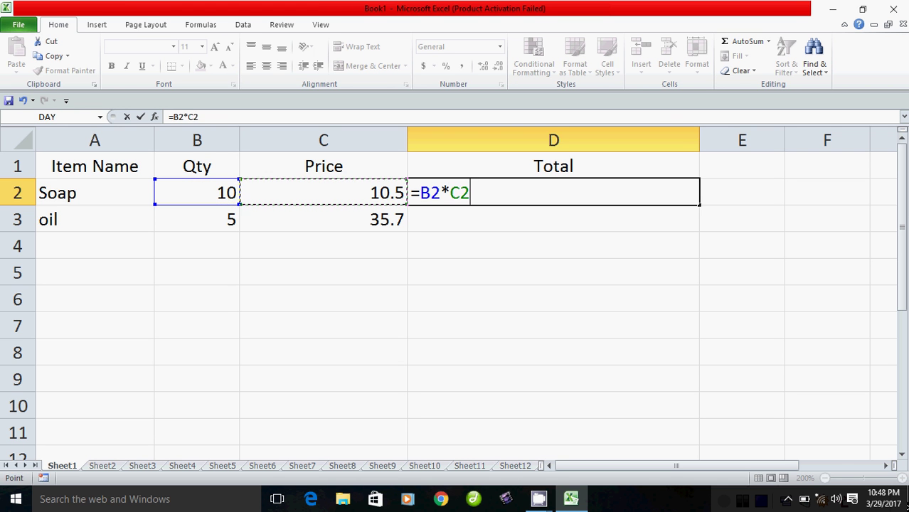
pyautogui.press('Return')
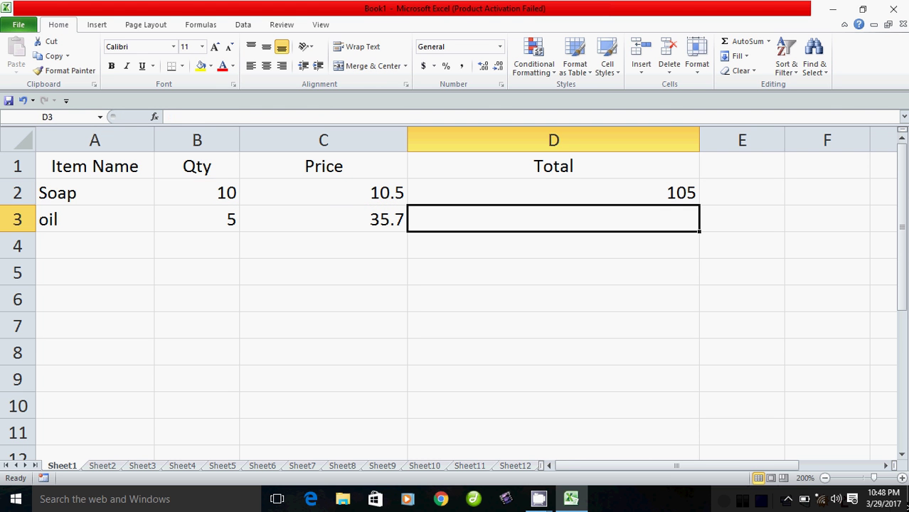
pyautogui.click(553, 192)
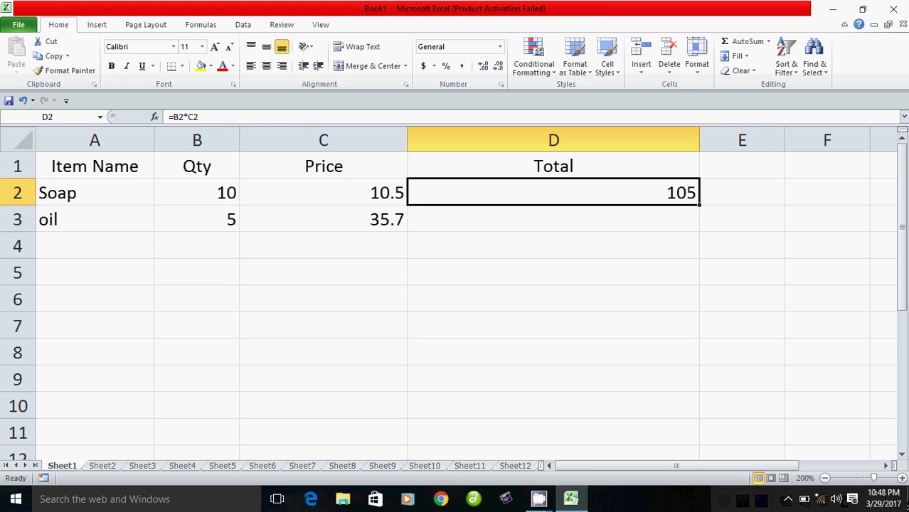
# Step: Fill the formula down to D3 for oil's 178.5 total, then select the whole sheet
pyautogui.moveTo(699, 205); pyautogui.dragTo(699, 229)
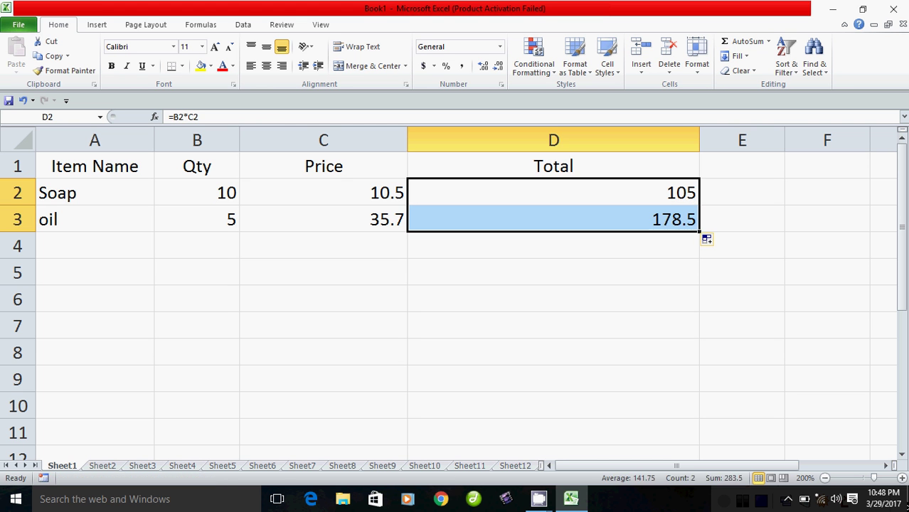
pyautogui.click(553, 271)
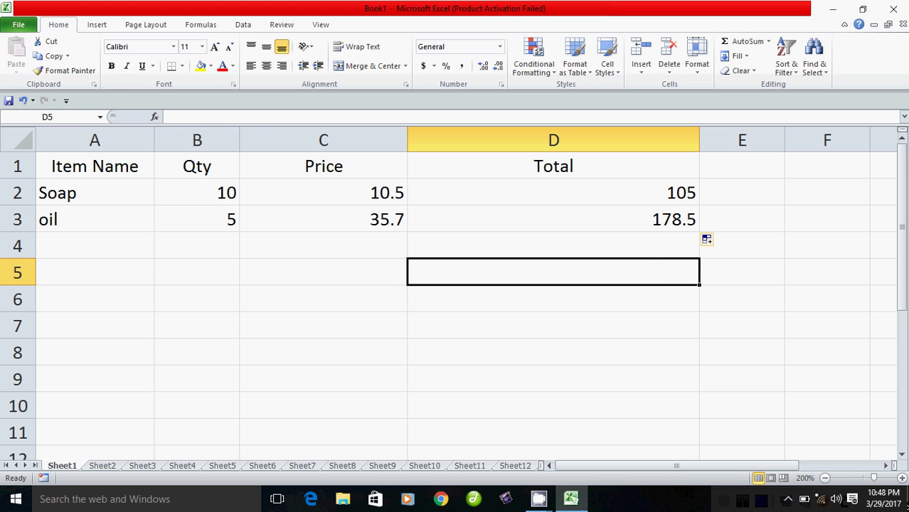
pyautogui.click(554, 406)
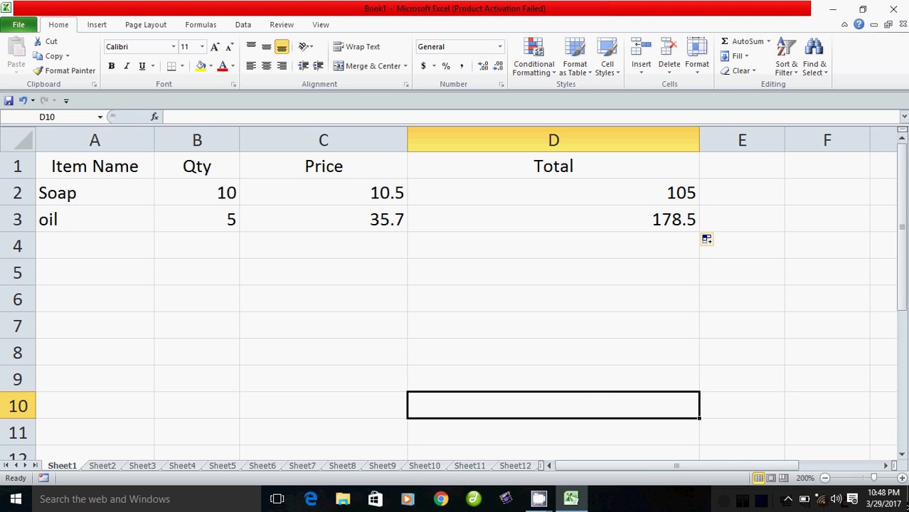
pyautogui.hotkey('ctrl', 'a')
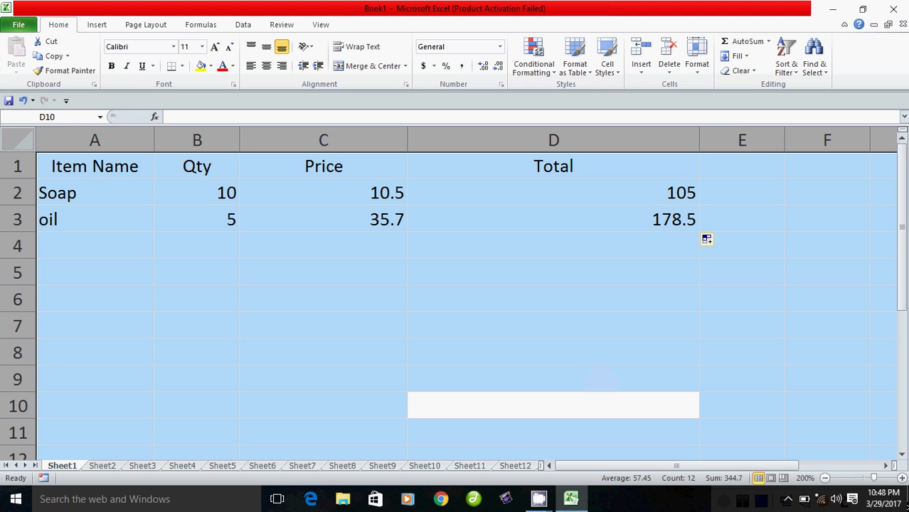
# Step: Delete the item table from the sheet and return to A1
pyautogui.press('Delete')
pyautogui.click(323, 298)
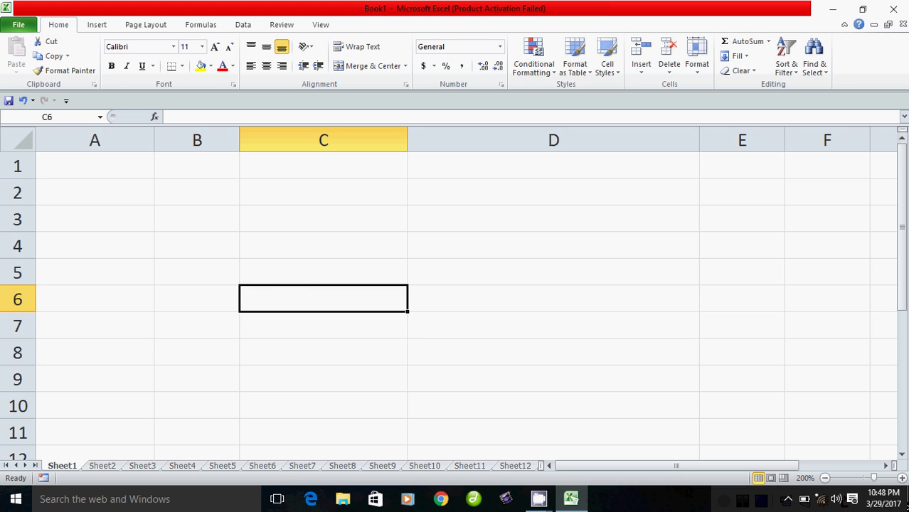
pyautogui.hotkey('ctrl', 'Home')
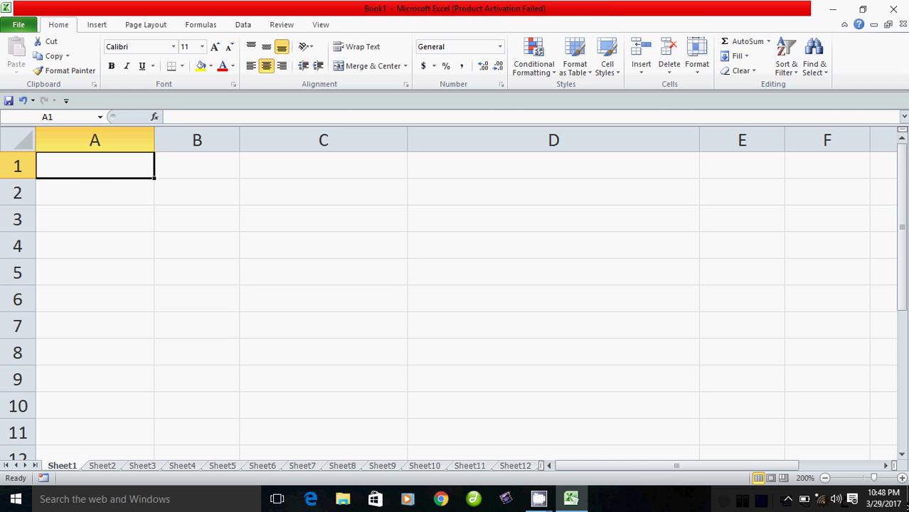
# Step: Enter 1000, 5000 and 10000 in A1 to C1 and begin a formula in D1
pyautogui.write('1')
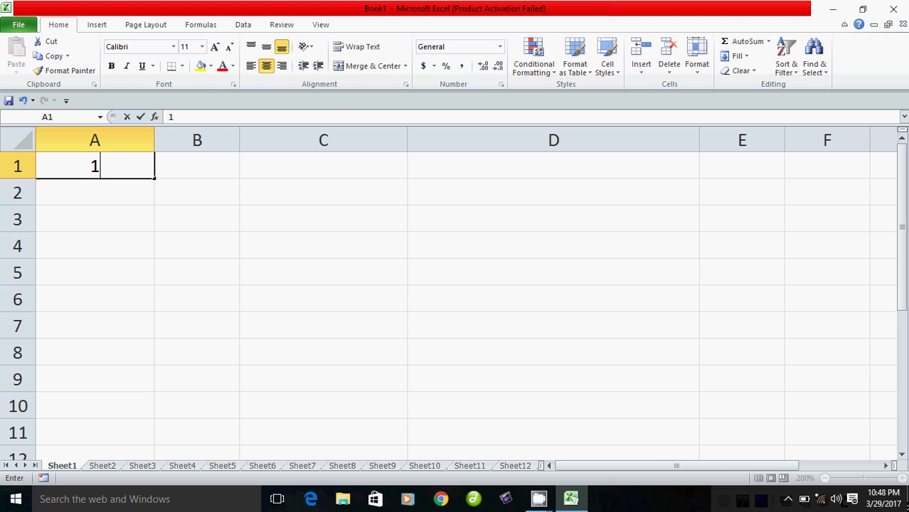
pyautogui.write('000')
pyautogui.press('Tab')
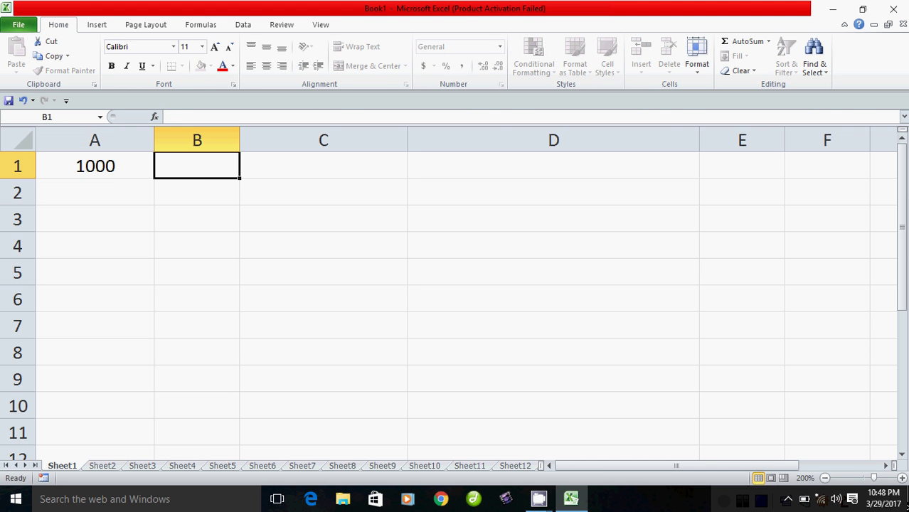
pyautogui.write('5000')
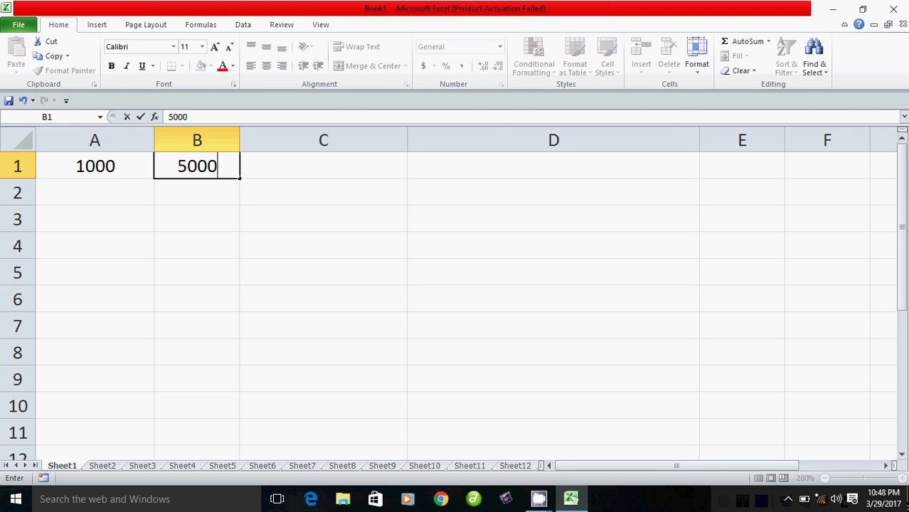
pyautogui.press('Tab')
pyautogui.write('10000')
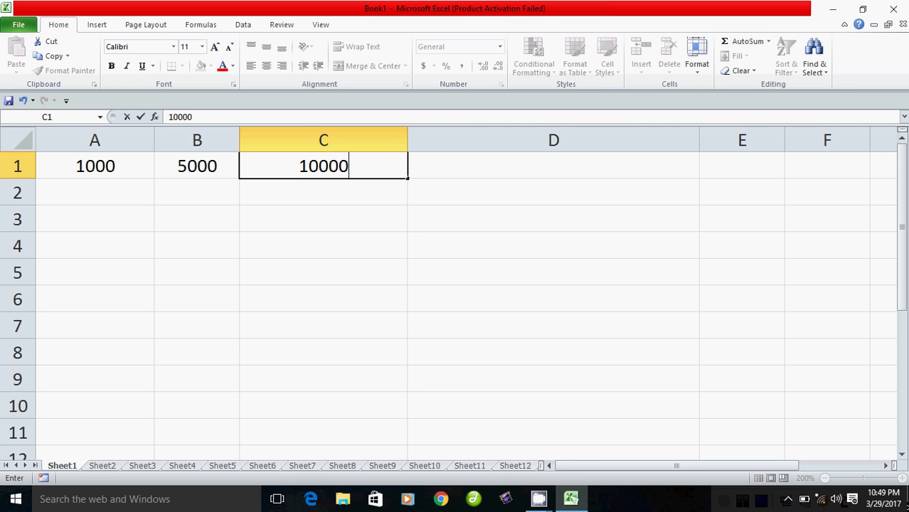
pyautogui.press('Tab')
pyautogui.write('=')
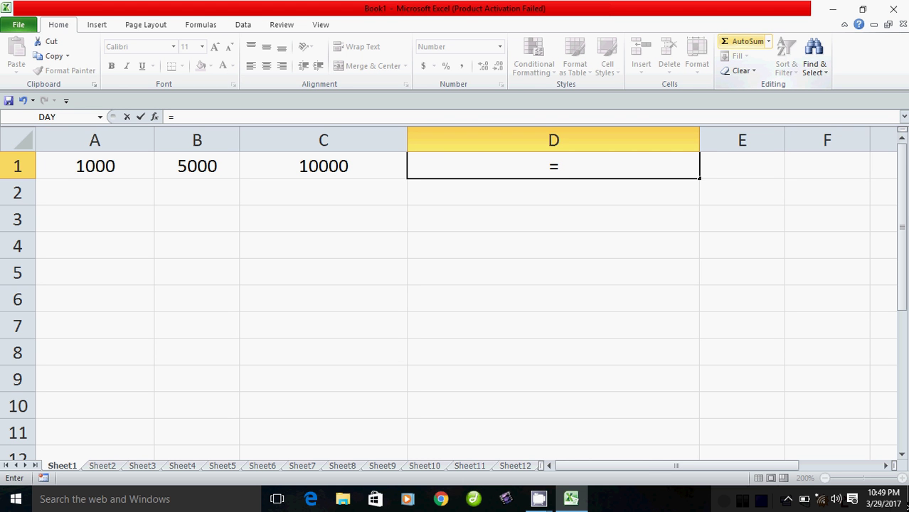
# Step: Cancel the stray entry in D1 and AutoSum A1:C1 there, giving 16000.00
pyautogui.press('Escape')
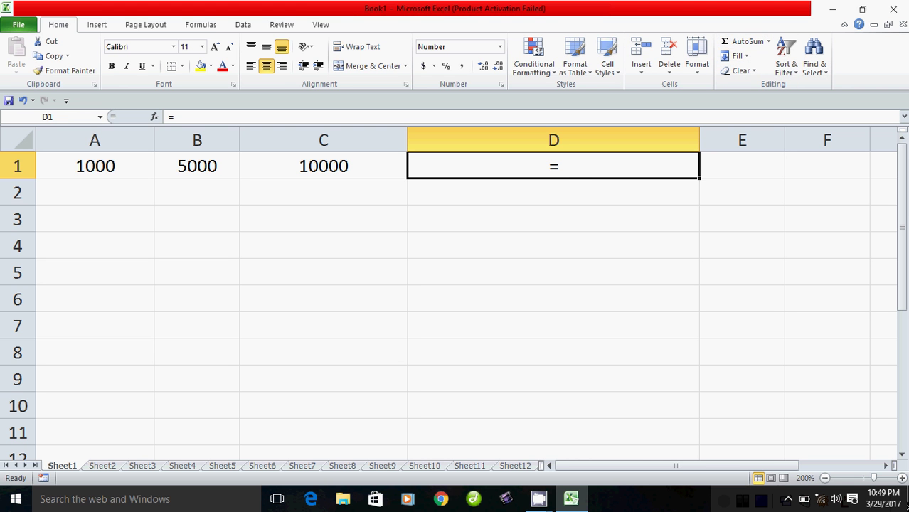
pyautogui.hotkey('ctrl', 'z')
pyautogui.click(553, 246)
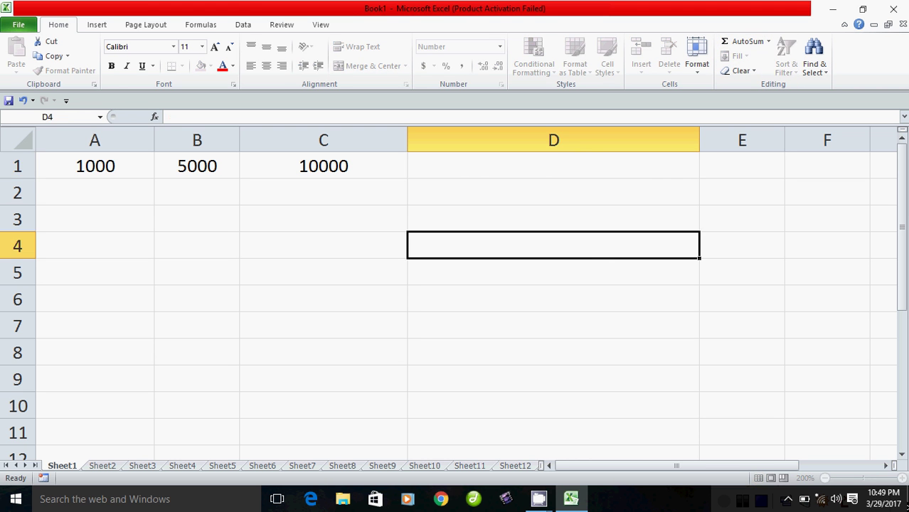
pyautogui.click(554, 165)
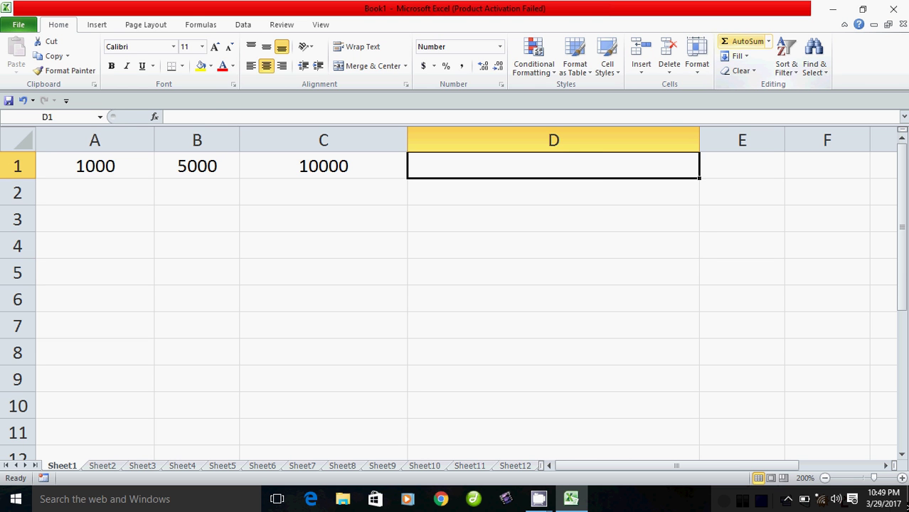
pyautogui.click(746, 41)
pyautogui.press('Return')
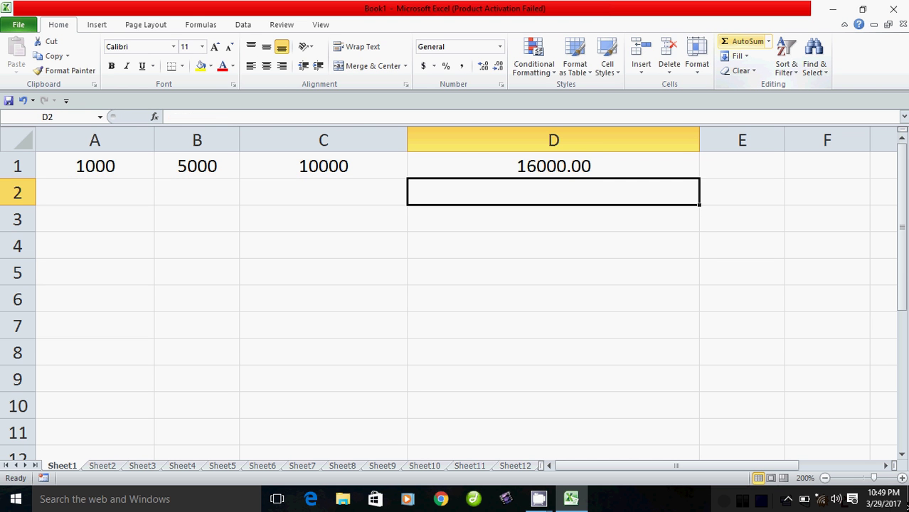
pyautogui.click(554, 298)
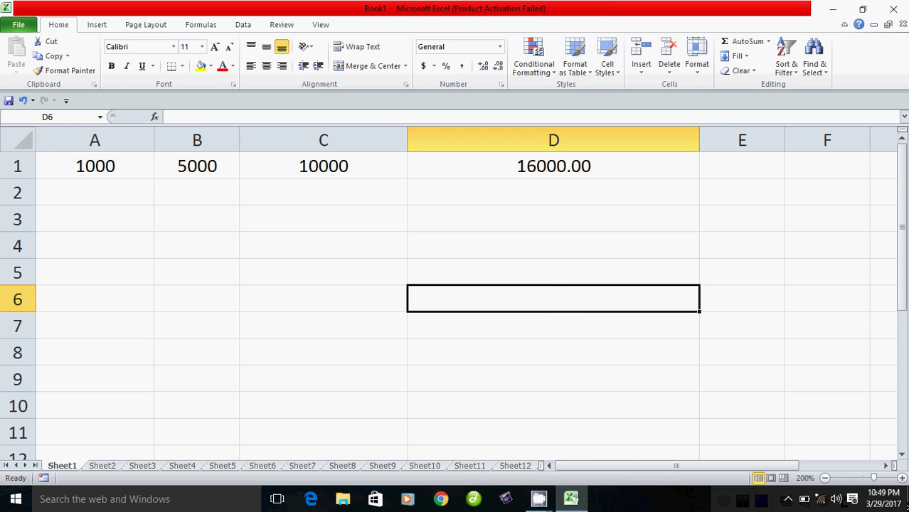
# Step: Clear D1's total and insert =SUM(A1:C1) into it again
pyautogui.click(553, 166)
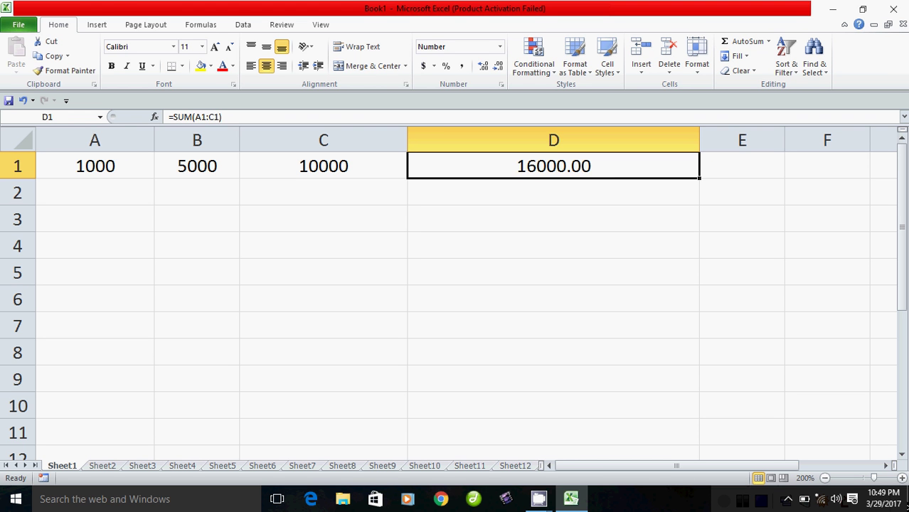
pyautogui.press('Delete')
pyautogui.click(553, 272)
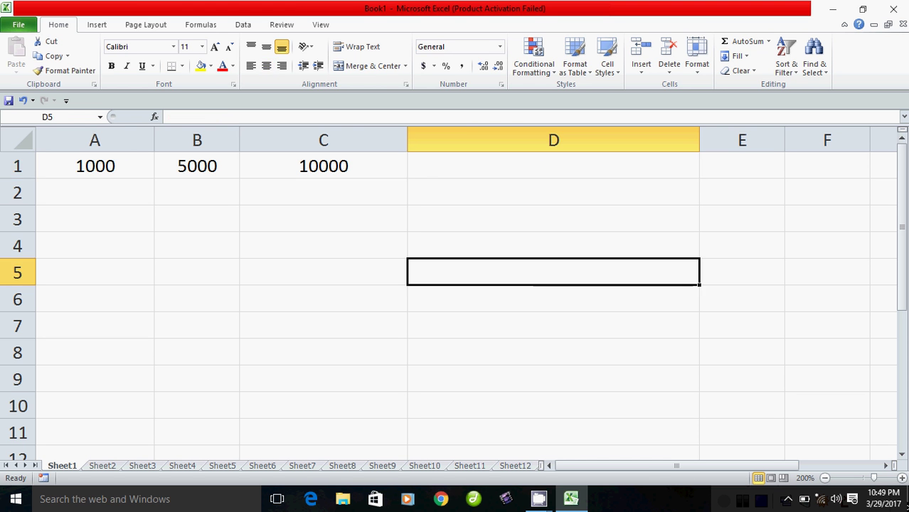
pyautogui.click(554, 165)
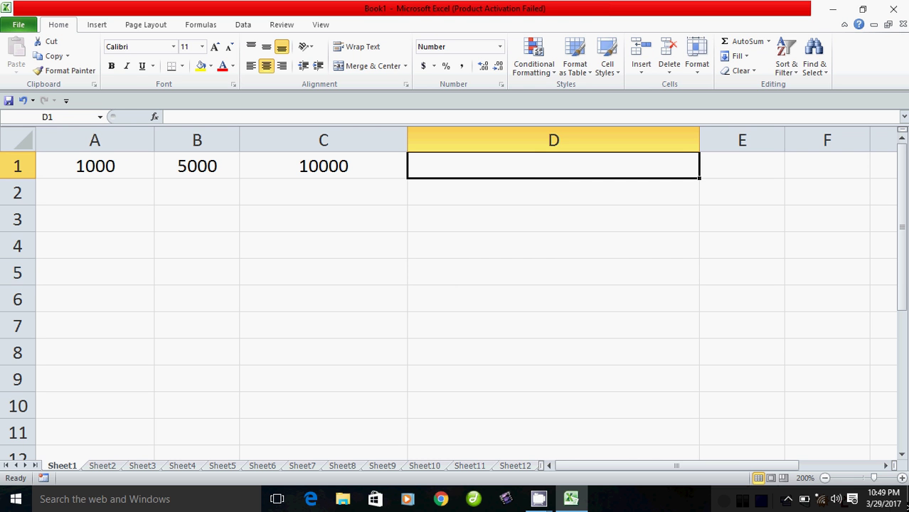
pyautogui.click(744, 41)
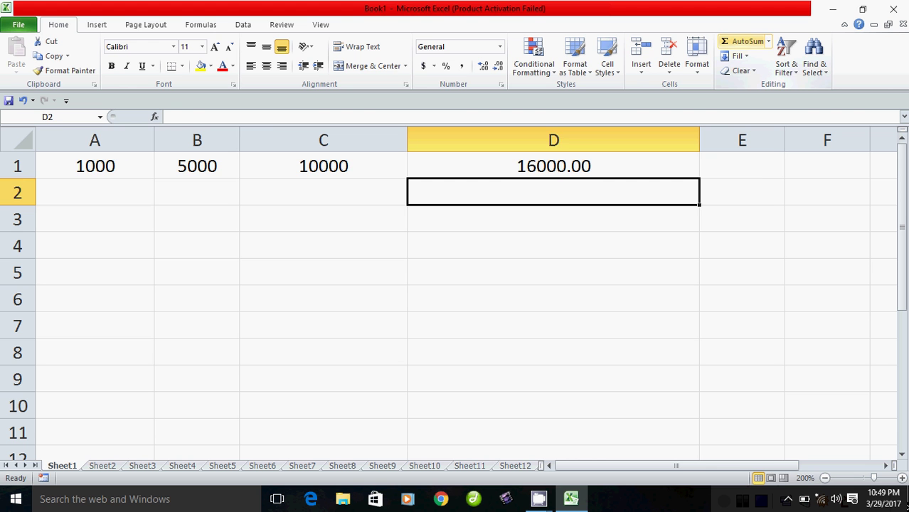
# Step: Clear the values from row 1 (A1 to D1)
pyautogui.hotkey('ctrl', 'Home')
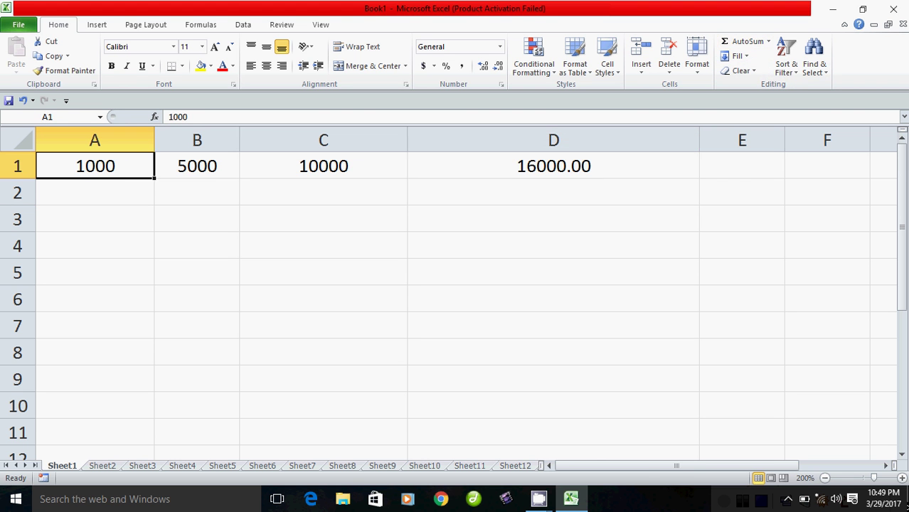
pyautogui.hotkey('shift', 'Right')
pyautogui.hotkey('shift', 'Right')
pyautogui.hotkey('shift', 'Right')
pyautogui.press('Delete')
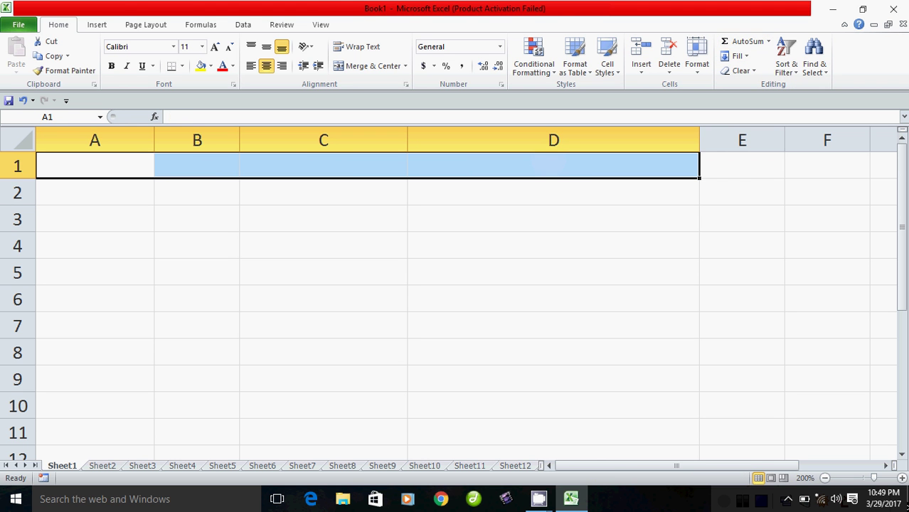
pyautogui.click(554, 353)
pyautogui.click(94, 192)
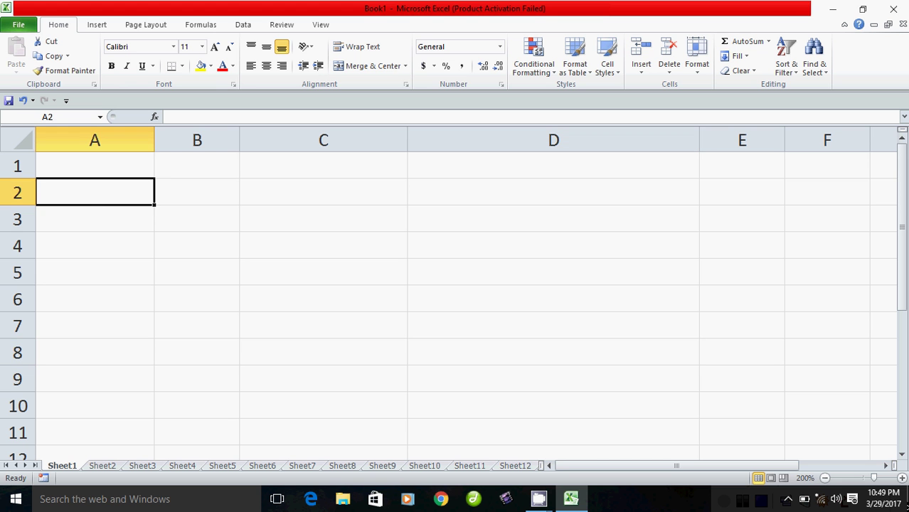
pyautogui.click(323, 272)
pyautogui.click(553, 352)
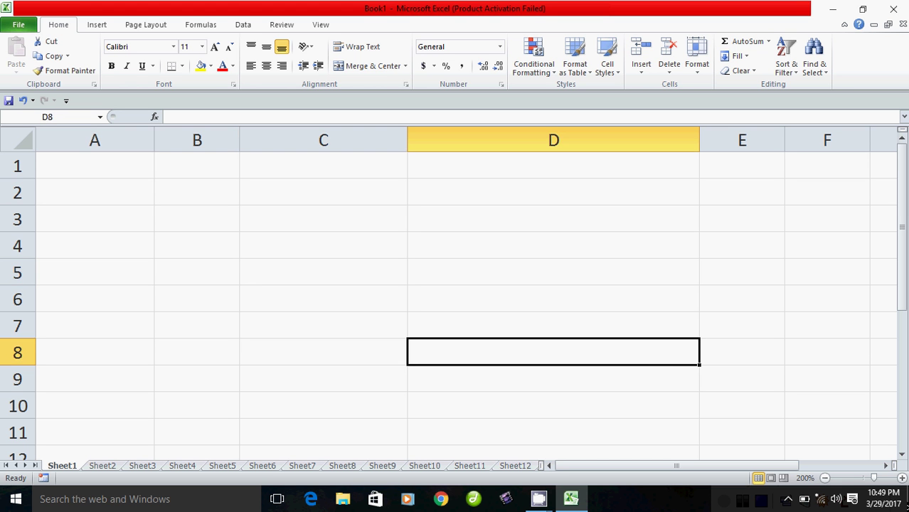
# Step: Enter 1000 in A2, 2000 in C4 and 3000 in D6, ending on D9
pyautogui.click(95, 193)
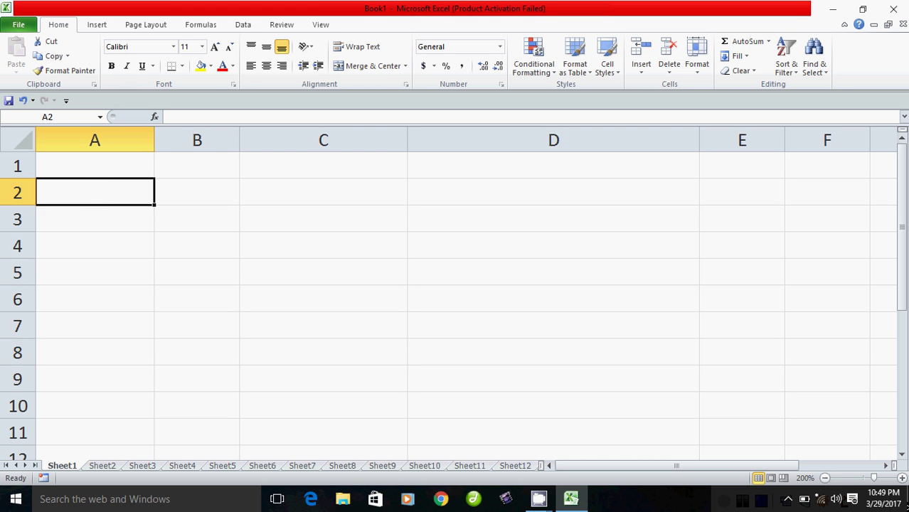
pyautogui.write('1000')
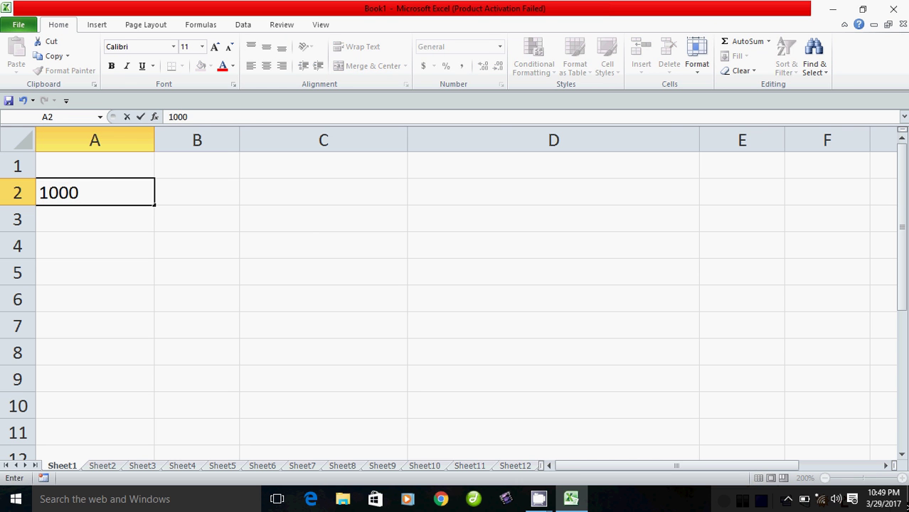
pyautogui.click(322, 246)
pyautogui.write('200')
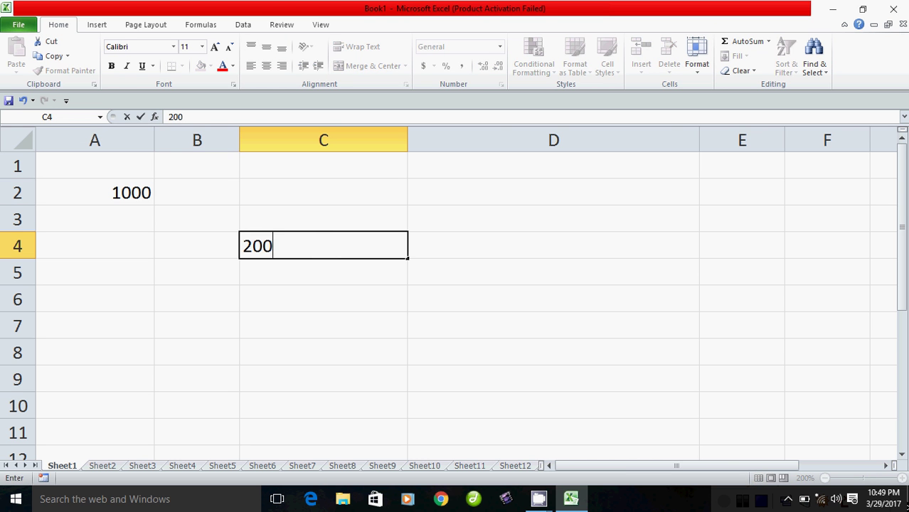
pyautogui.write('00')
pyautogui.press('BackSpace')
pyautogui.click(553, 299)
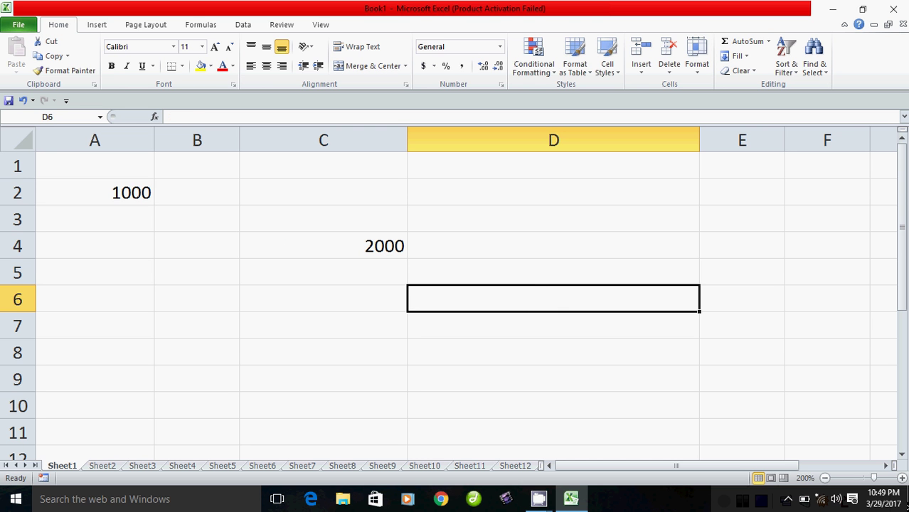
pyautogui.write('3000')
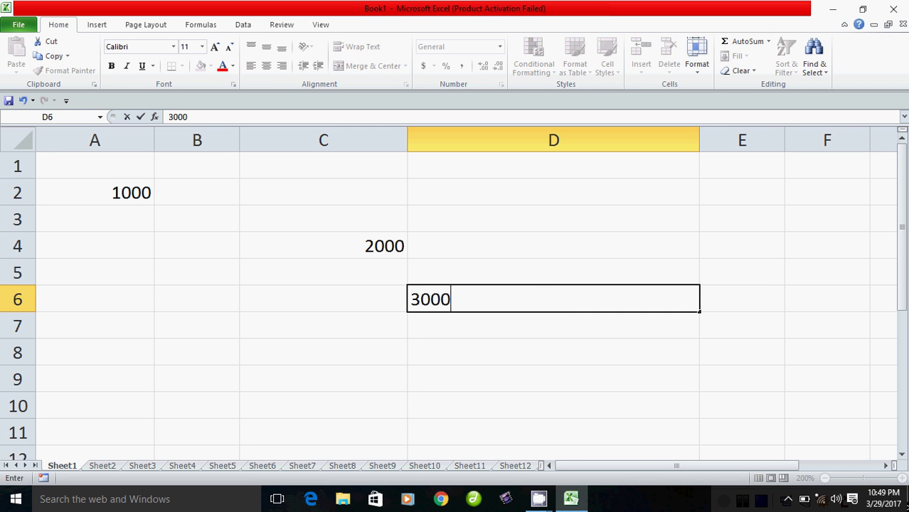
pyautogui.click(553, 378)
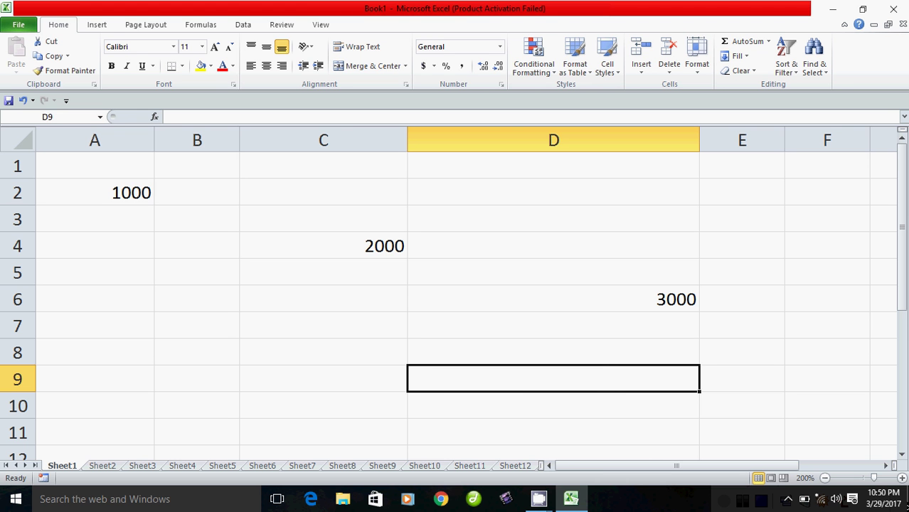
# Step: Enter =A2+C4+D6 in D9 to total 6000
pyautogui.write('=')
pyautogui.click(94, 192)
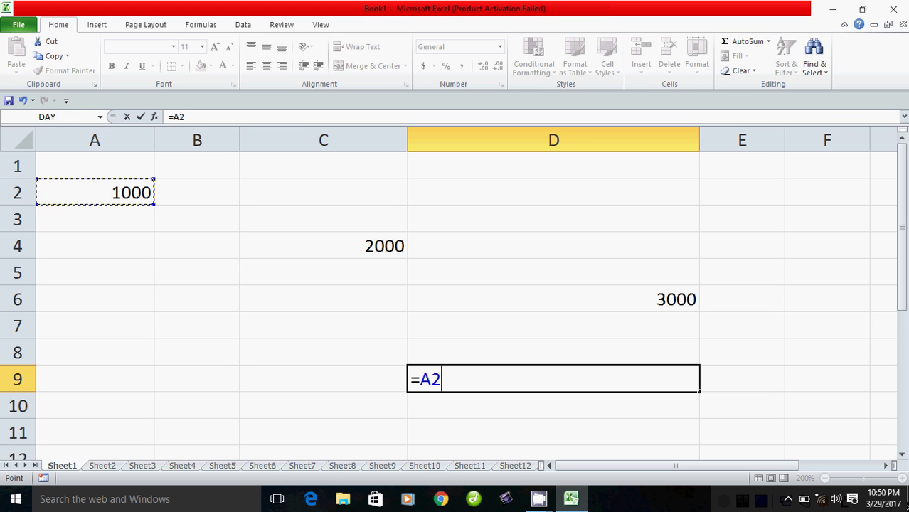
pyautogui.write('+')
pyautogui.click(323, 245)
pyautogui.write('+')
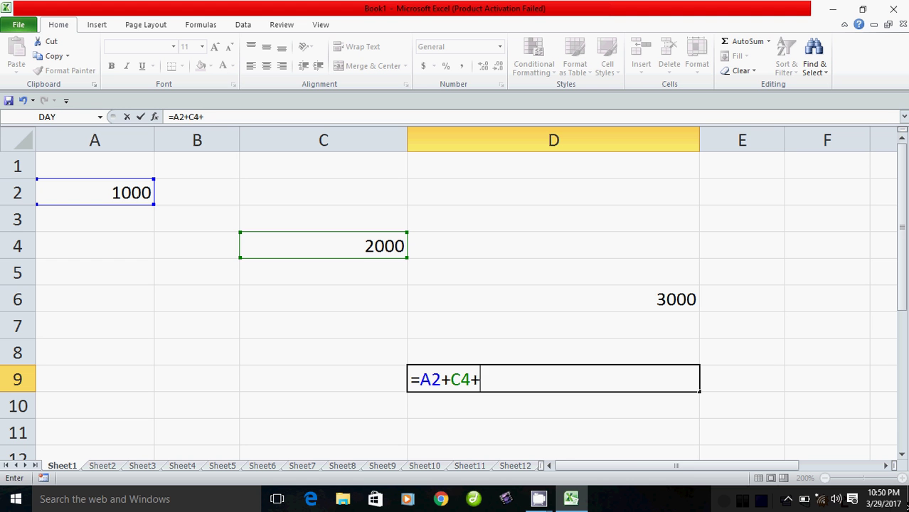
pyautogui.click(553, 298)
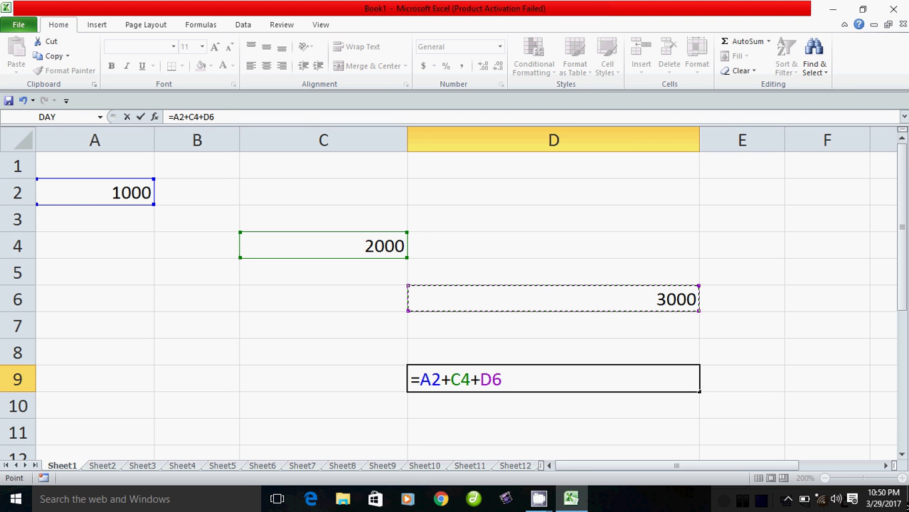
pyautogui.press('Return')
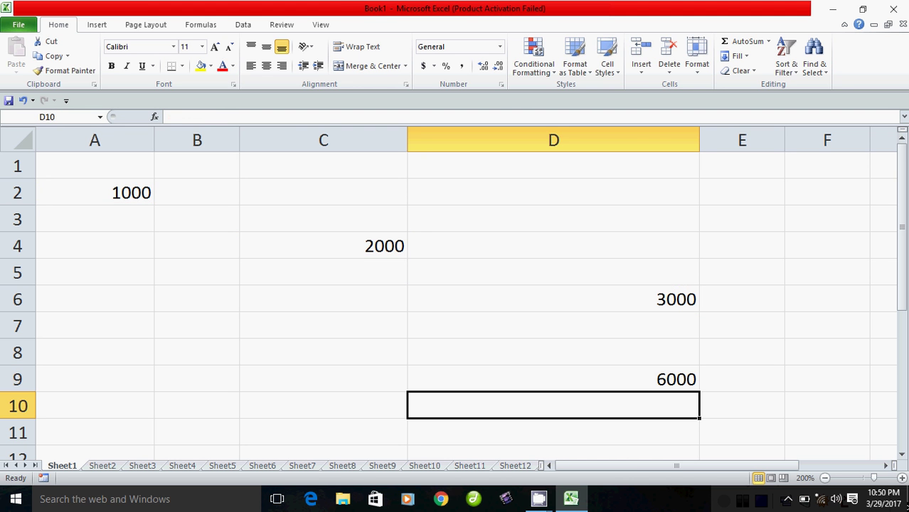
pyautogui.click(554, 378)
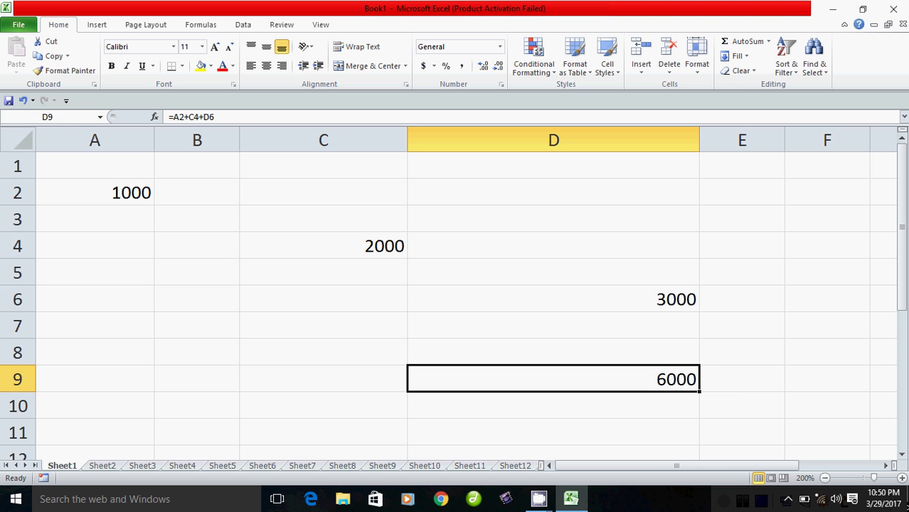
# Step: Select the entire worksheet and delete all its contents
pyautogui.hotkey('ctrl', 'a')
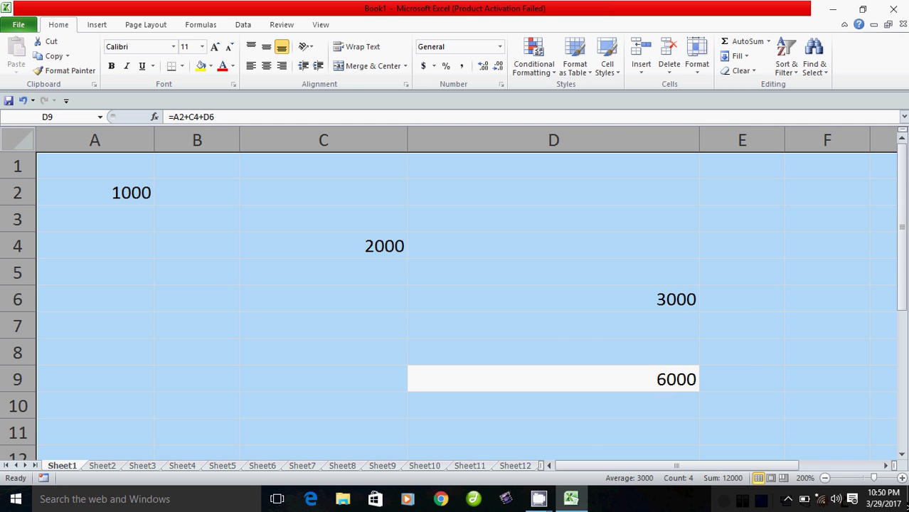
pyautogui.press('Delete')
pyautogui.click(95, 219)
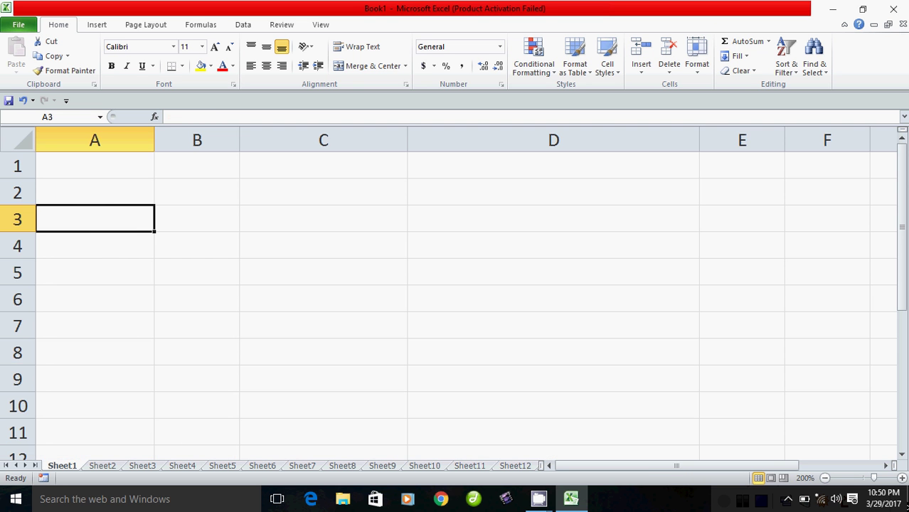
# Step: Enter 10000 in A1 and 3500.50 in B1
pyautogui.press('Up')
pyautogui.press('Up')
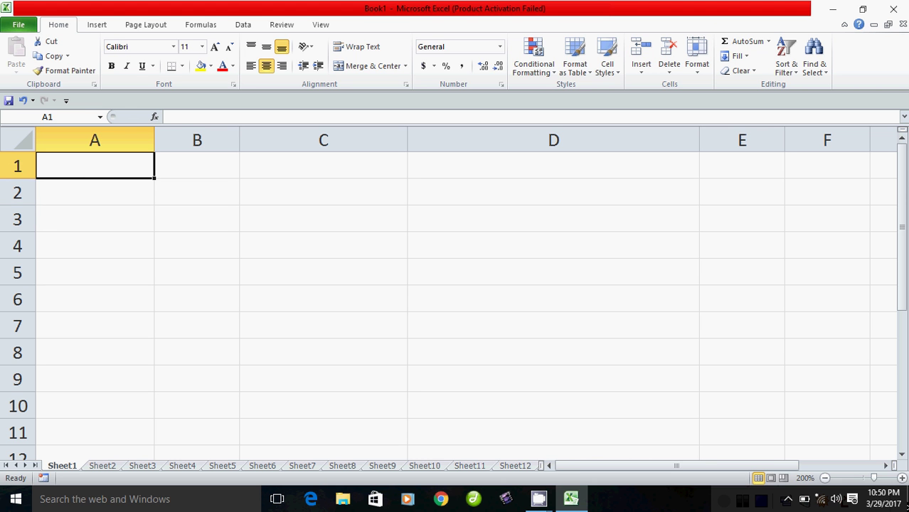
pyautogui.write('10000')
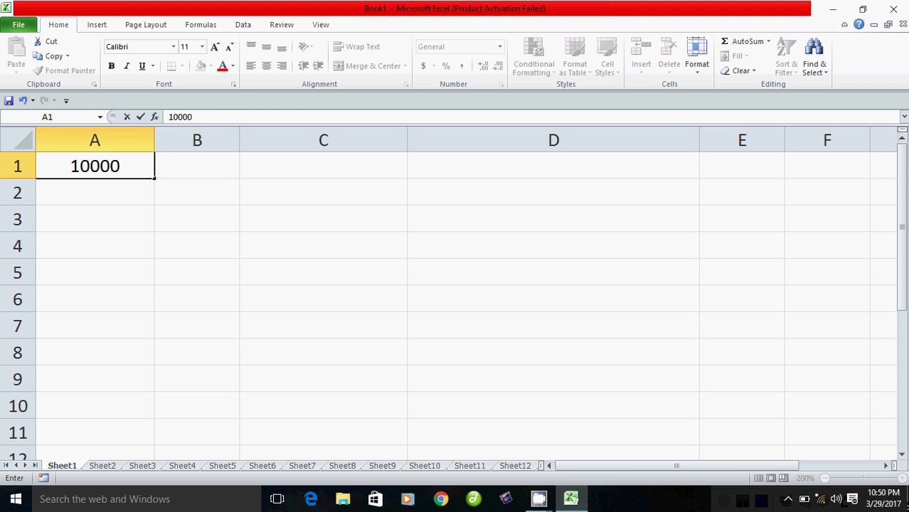
pyautogui.click(197, 166)
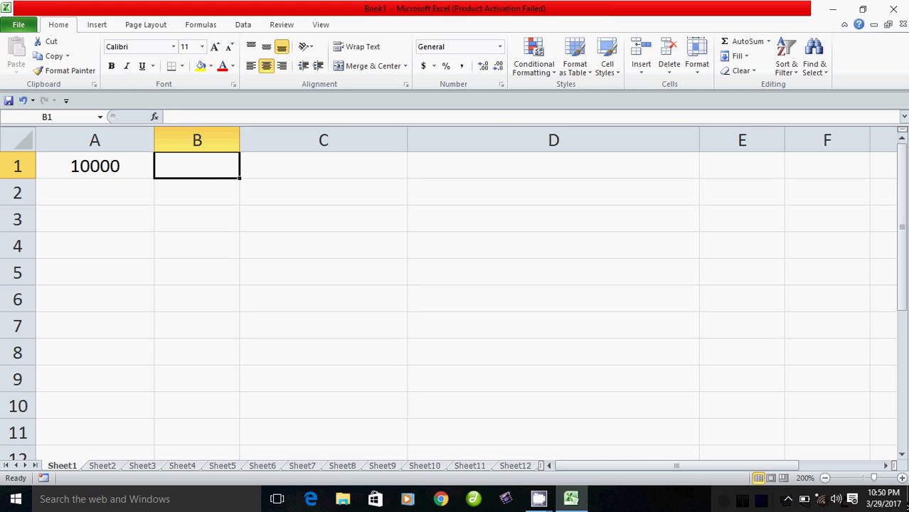
pyautogui.write('3')
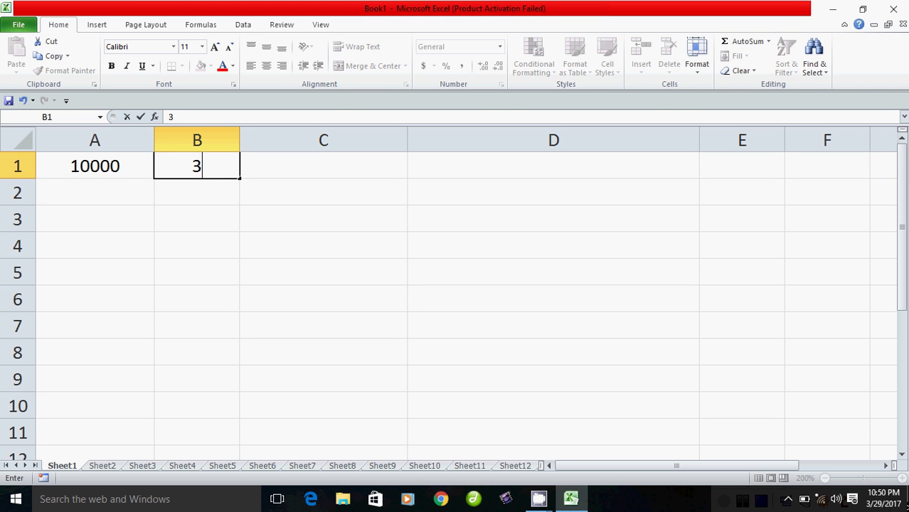
pyautogui.write('500.5')
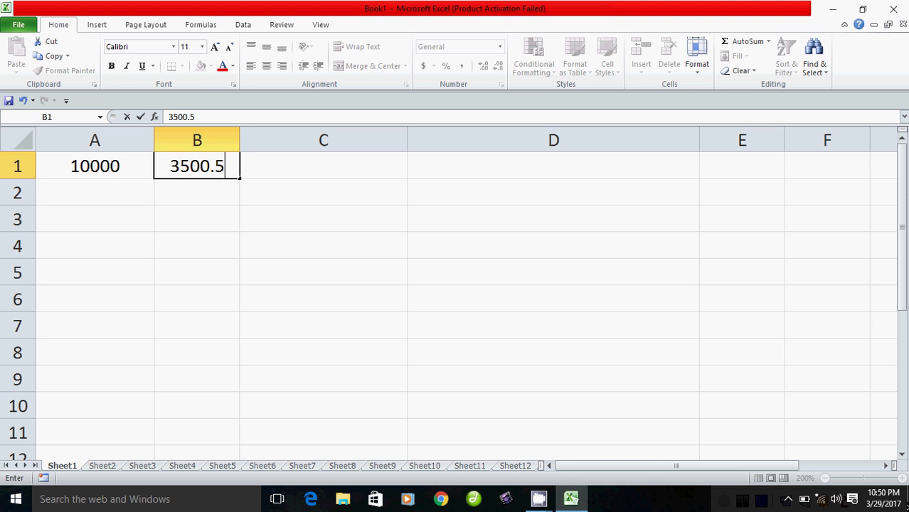
pyautogui.write('0')
pyautogui.click(323, 246)
# Step: Enter =A1-B1 in C1 to get 6499.5, then clear C1
pyautogui.click(323, 166)
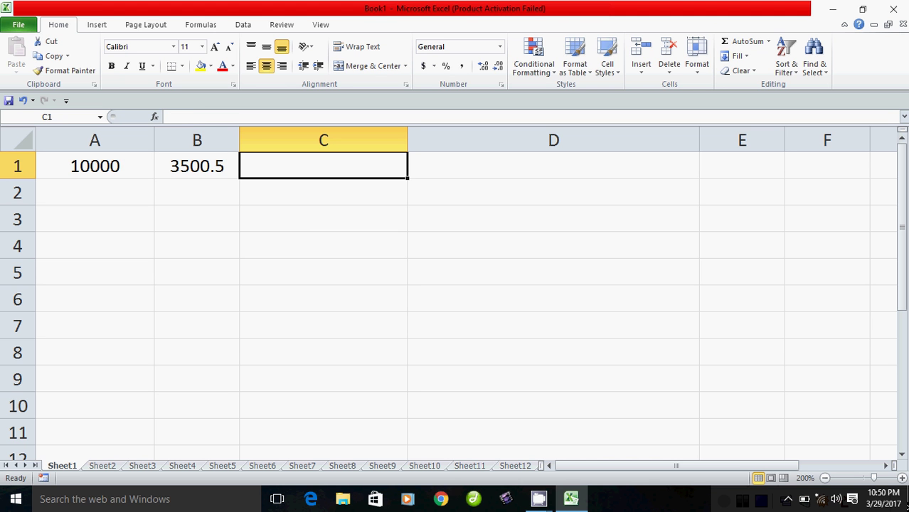
pyautogui.write('=')
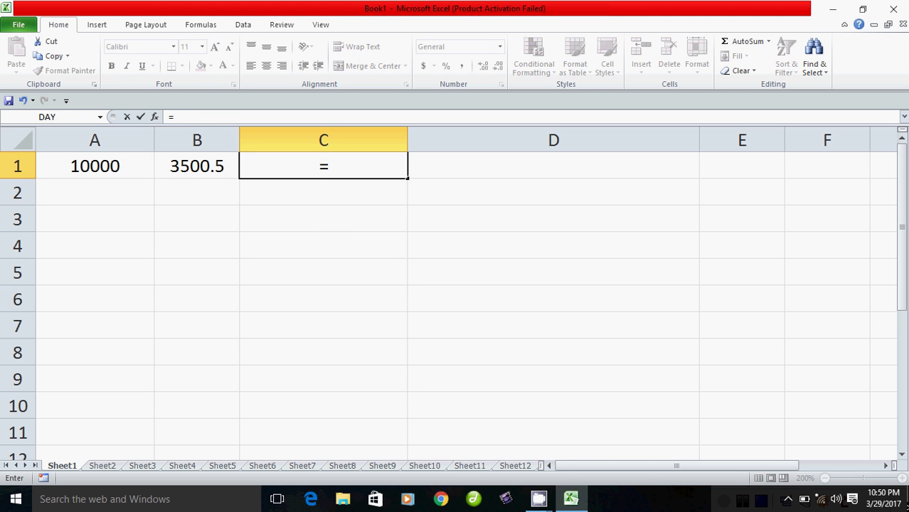
pyautogui.press('Left')
pyautogui.press('Left')
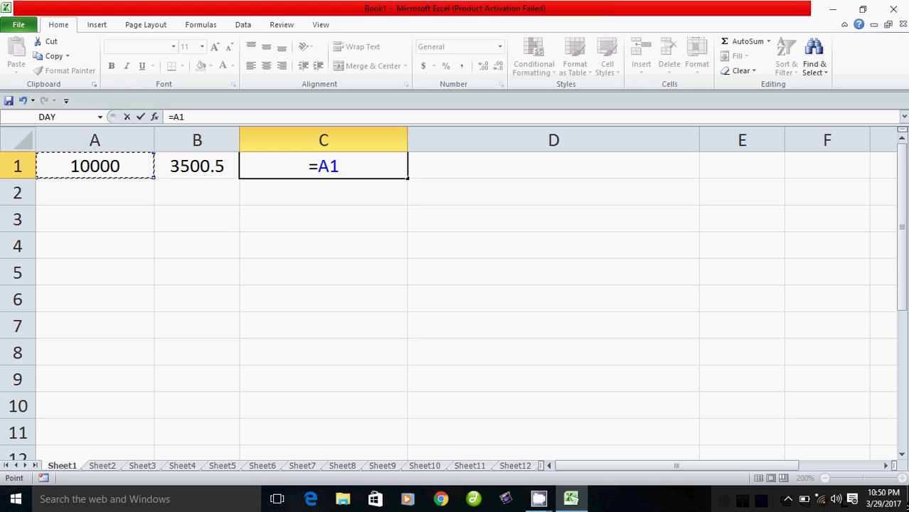
pyautogui.write('-')
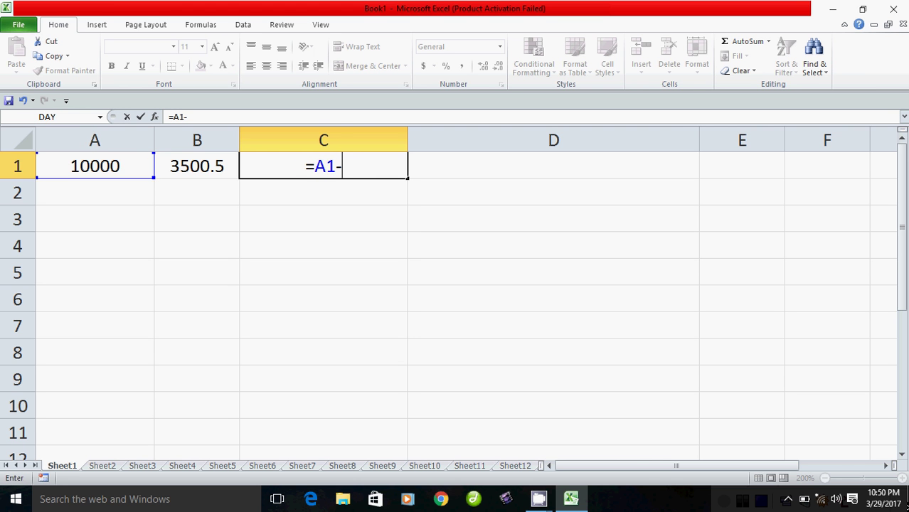
pyautogui.press('Left')
pyautogui.press('Return')
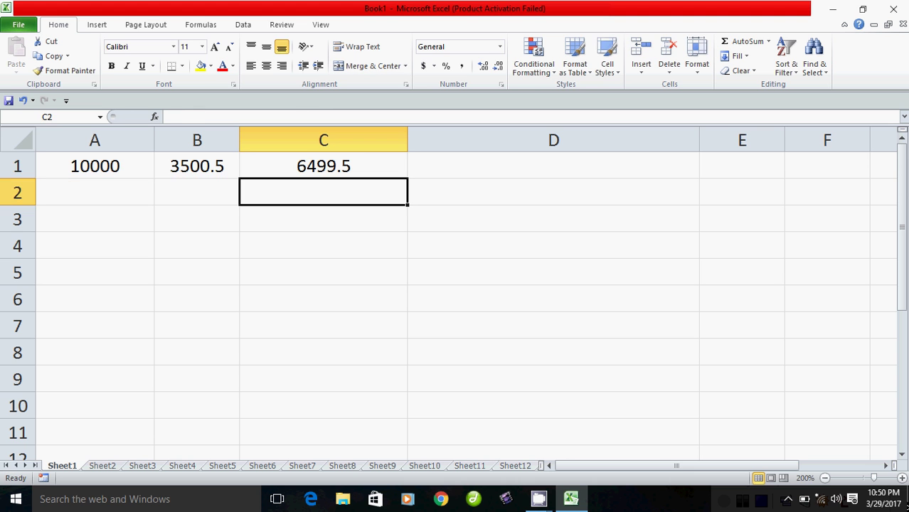
pyautogui.click(323, 165)
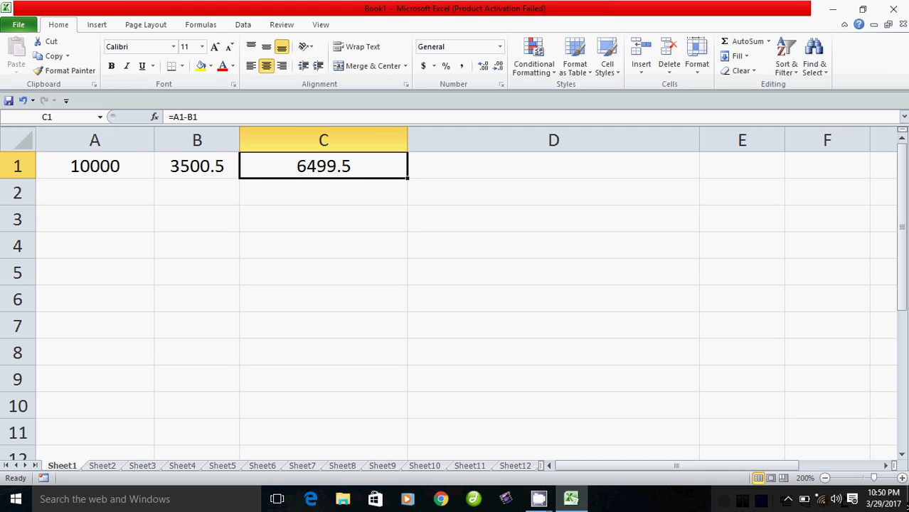
pyautogui.hotkey('shift', 'Left')
pyautogui.hotkey('shift', 'Left')
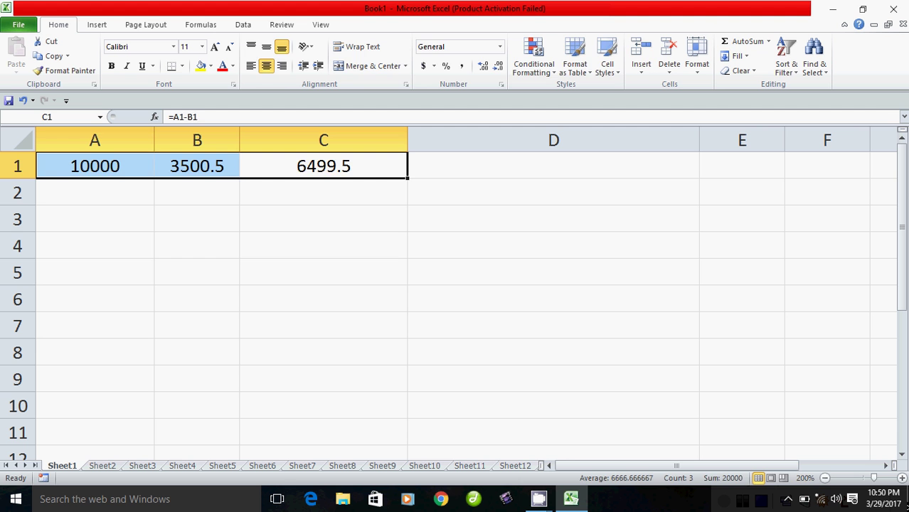
pyautogui.press('BackSpace')
pyautogui.click(197, 246)
# Step: Clear A1:B1 and enter 10000 in A1 and 100 in B1
pyautogui.click(95, 166)
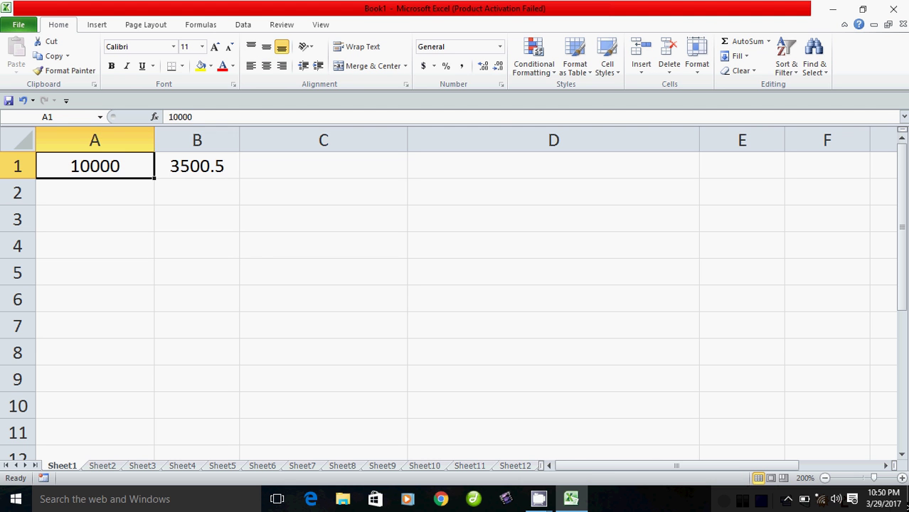
pyautogui.hotkey('shift', 'Right')
pyautogui.press('Delete')
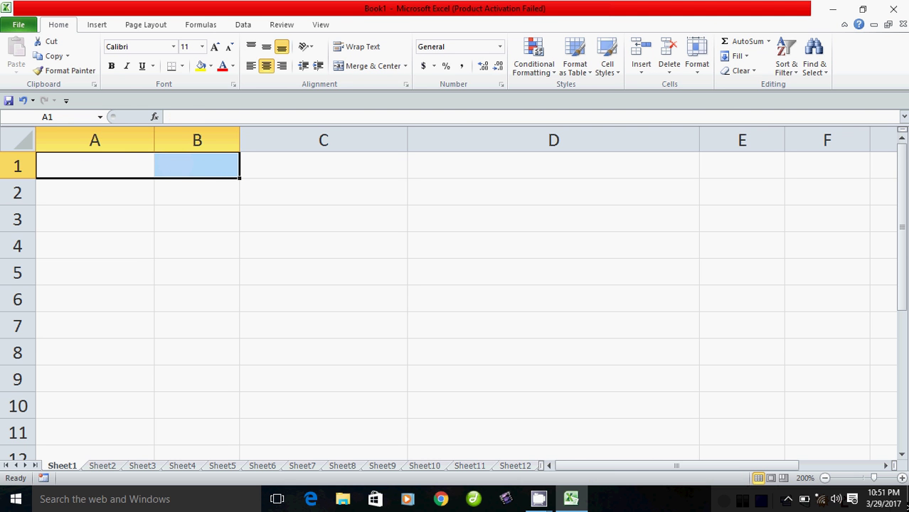
pyautogui.hotkey('shift', 'Left')
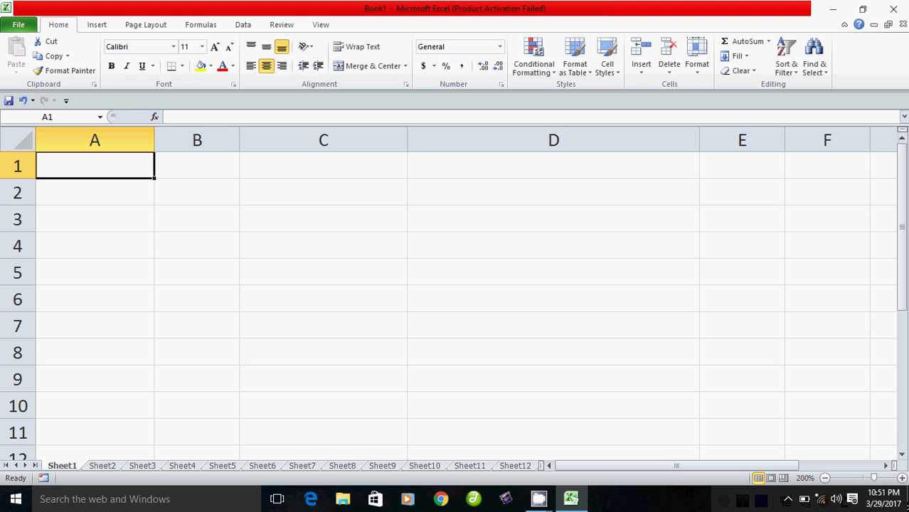
pyautogui.write('1000')
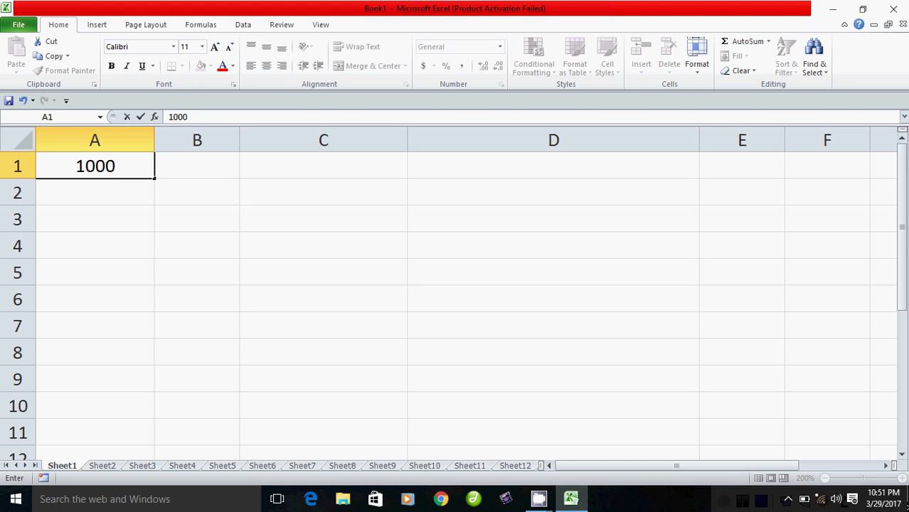
pyautogui.write('0')
pyautogui.press('Tab')
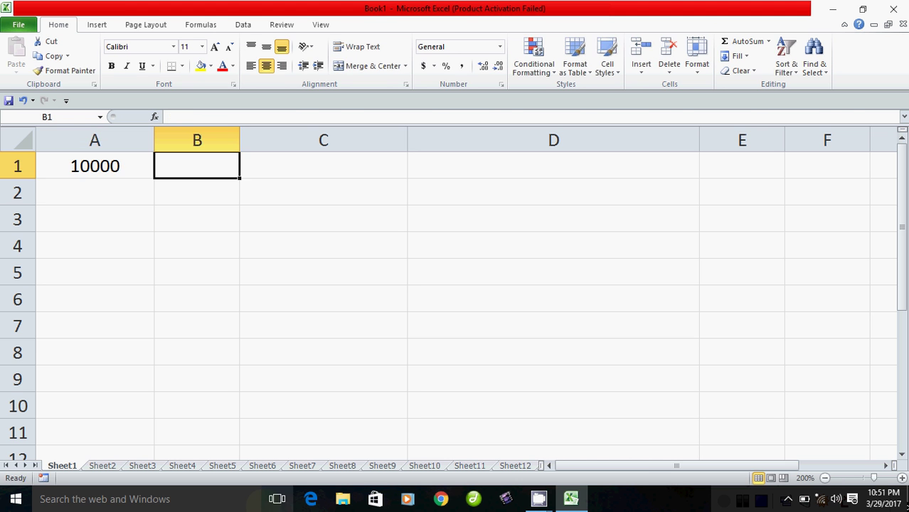
pyautogui.write('100')
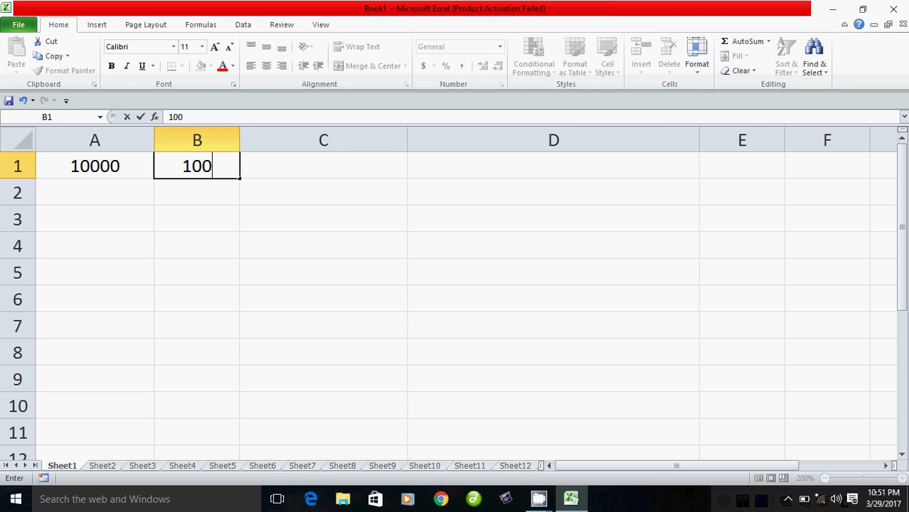
pyautogui.press('Tab')
# Step: Try the formula =A1\ in C1, which returns #NAME?, and delete it
pyautogui.write('=')
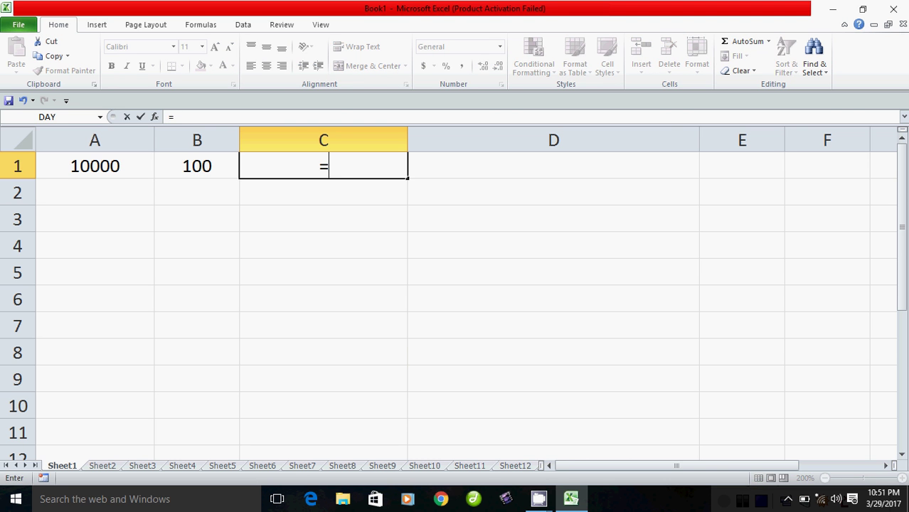
pyautogui.click(94, 166)
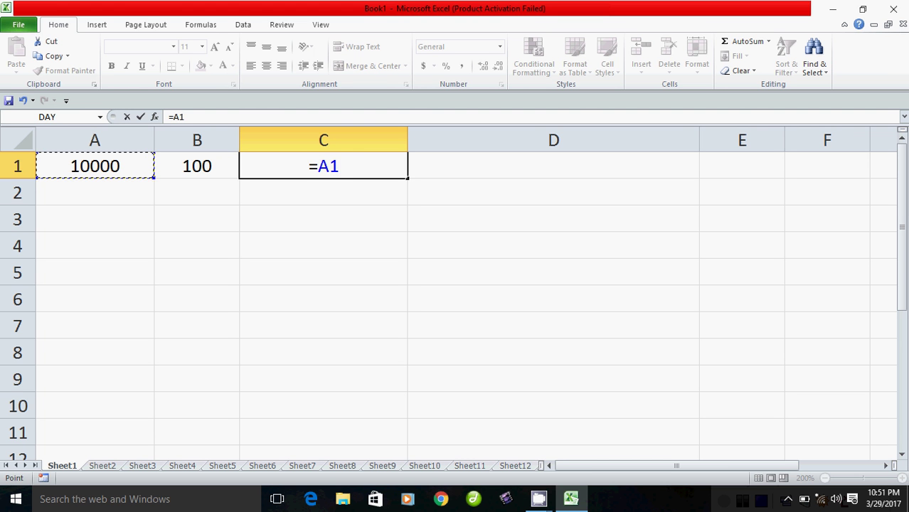
pyautogui.write('\\')
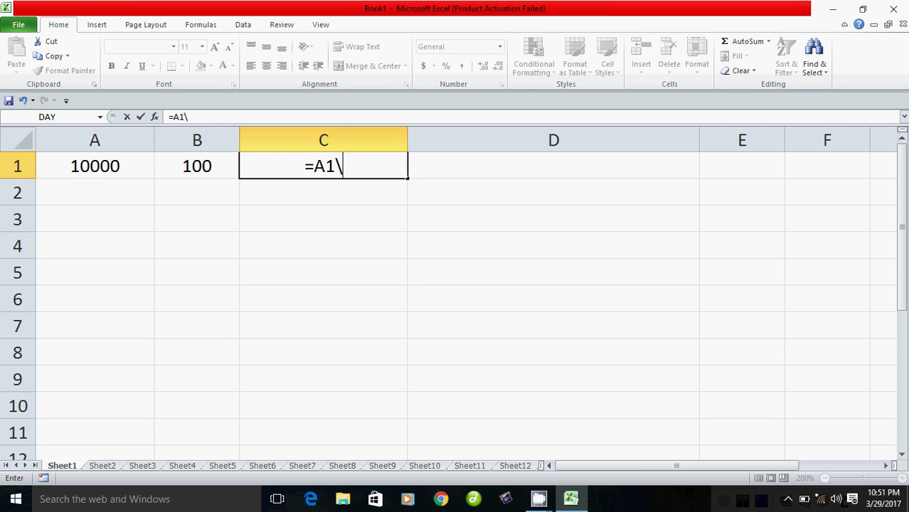
pyautogui.click(197, 166)
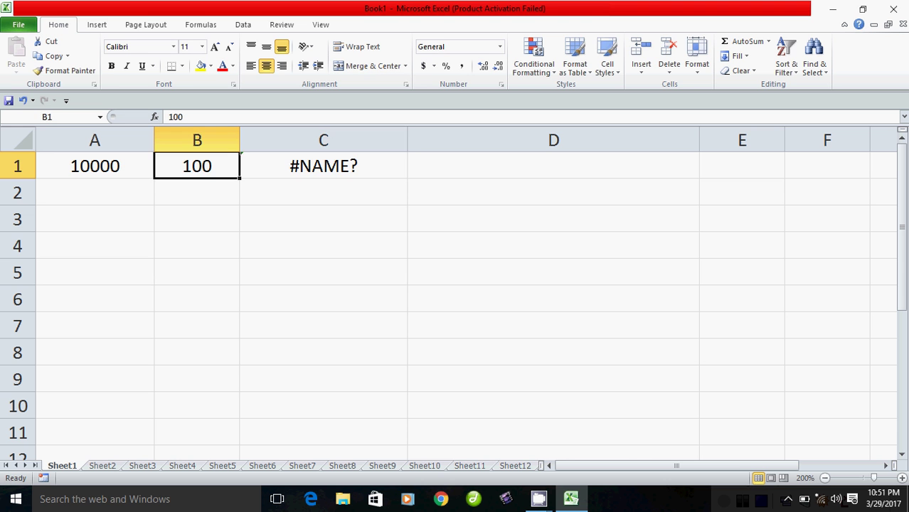
pyautogui.click(323, 166)
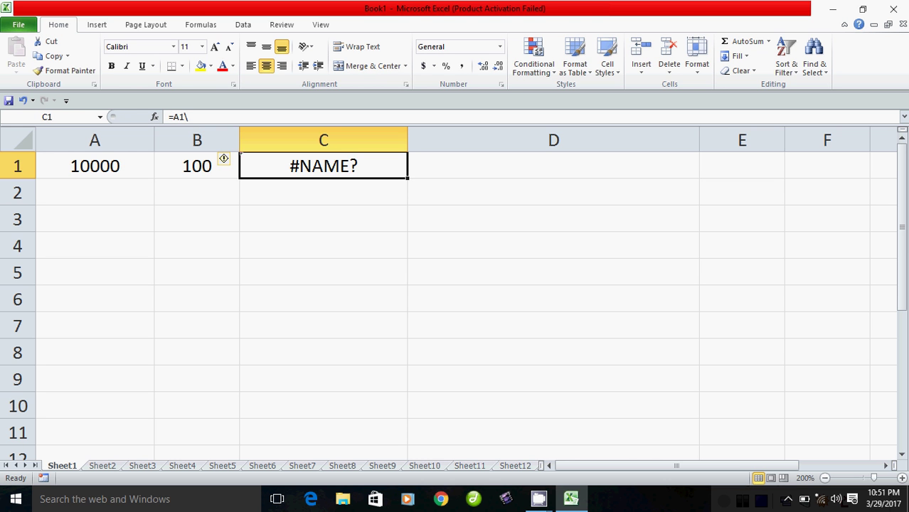
pyautogui.press('Delete')
# Step: Retry =A1\ in C1 and clear the resulting #NAME? error
pyautogui.write('=')
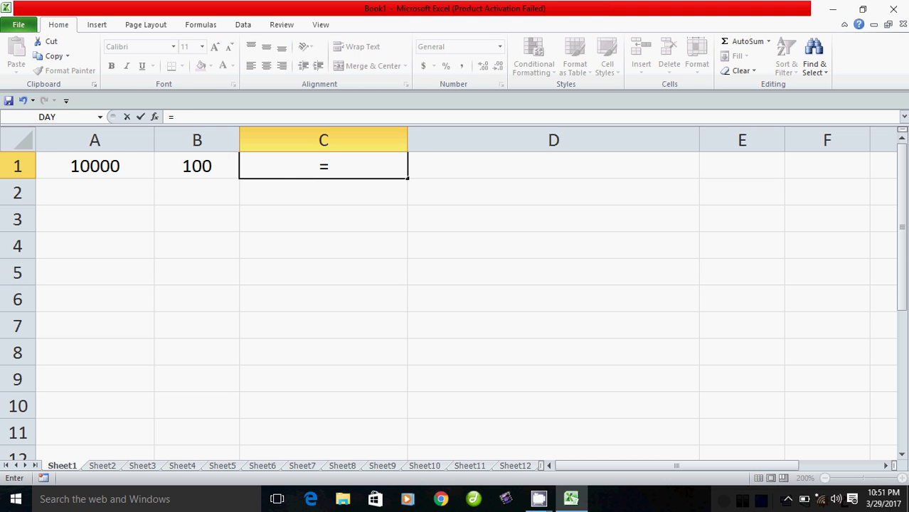
pyautogui.press('Left')
pyautogui.press('Left')
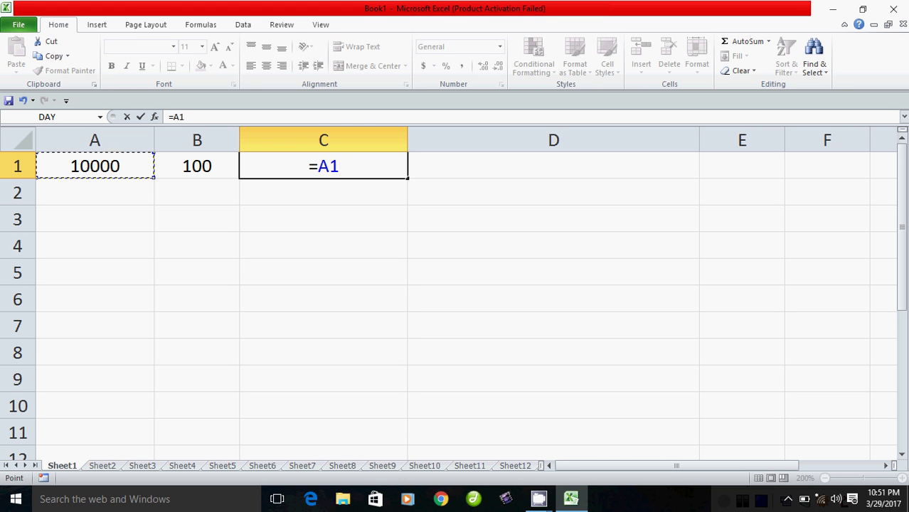
pyautogui.write('\\')
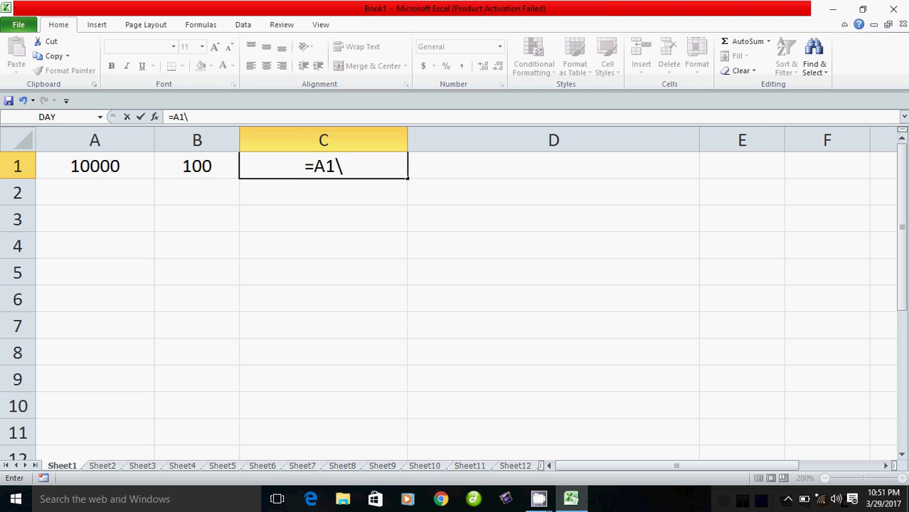
pyautogui.click(197, 166)
pyautogui.click(323, 165)
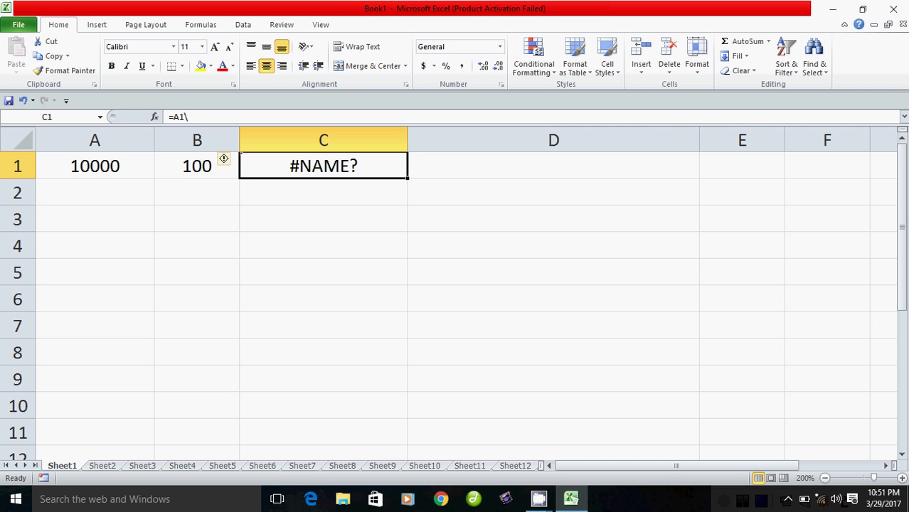
pyautogui.press('Delete')
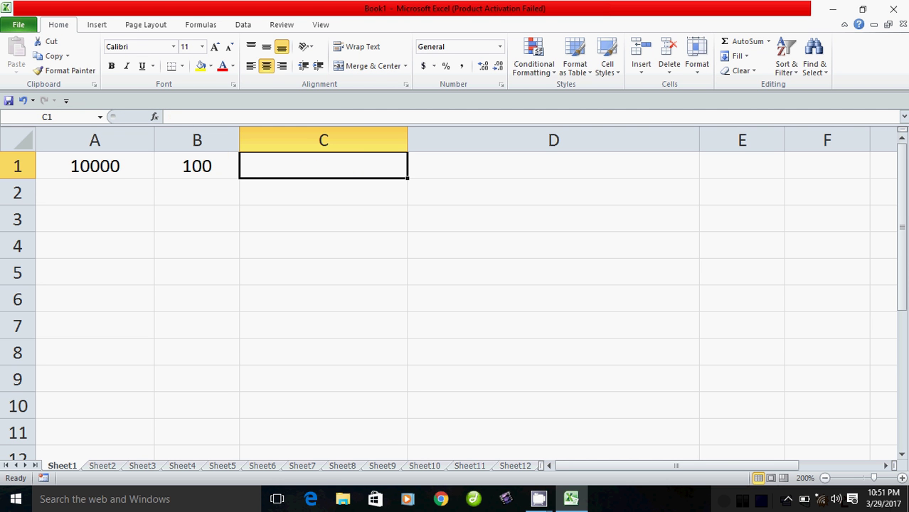
# Step: After discarding a mistyped attempt, enter =A1/B1 in C1 so it shows 100
pyautogui.write('=')
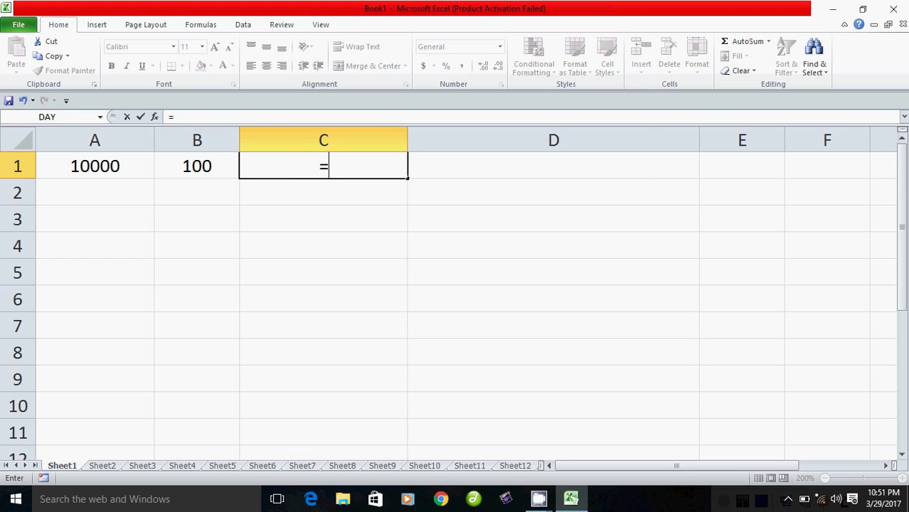
pyautogui.write('a1')
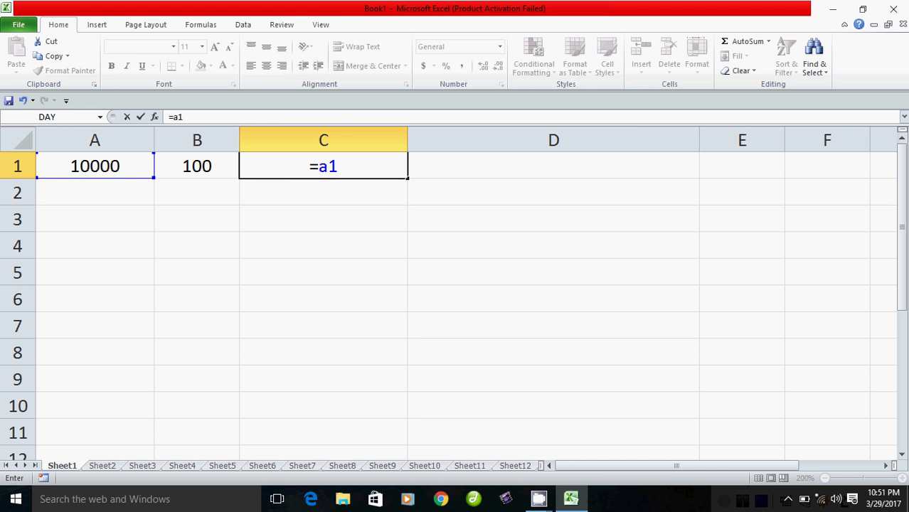
pyautogui.write('/b')
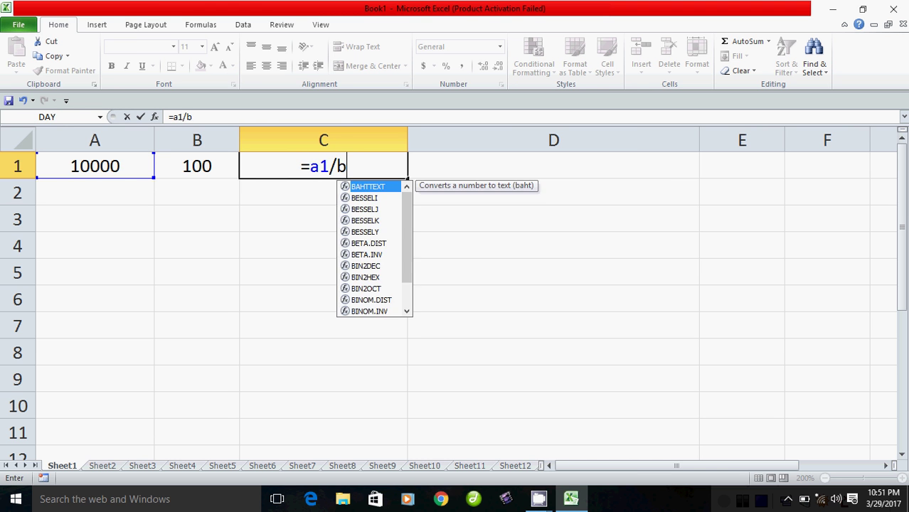
pyautogui.press('BackSpace')
pyautogui.press('BackSpace')
pyautogui.press('BackSpace')
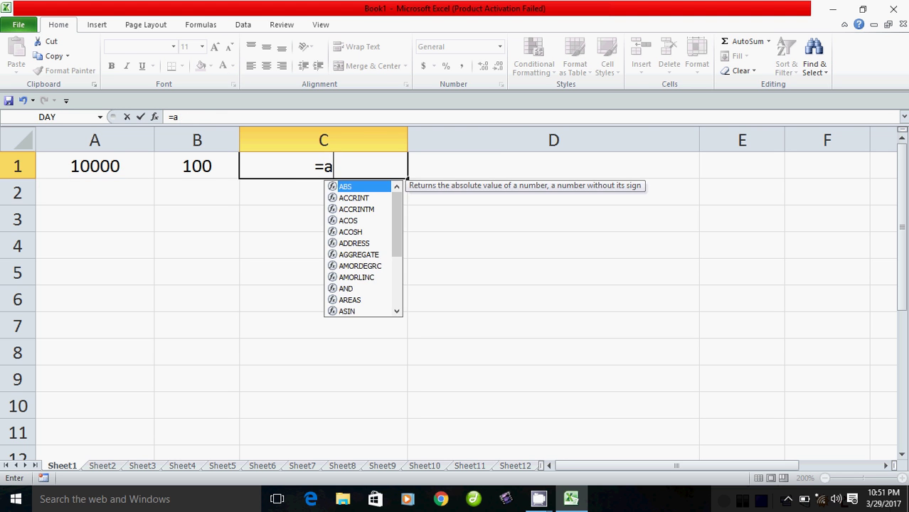
pyautogui.press('BackSpace')
pyautogui.press('BackSpace')
pyautogui.click(323, 245)
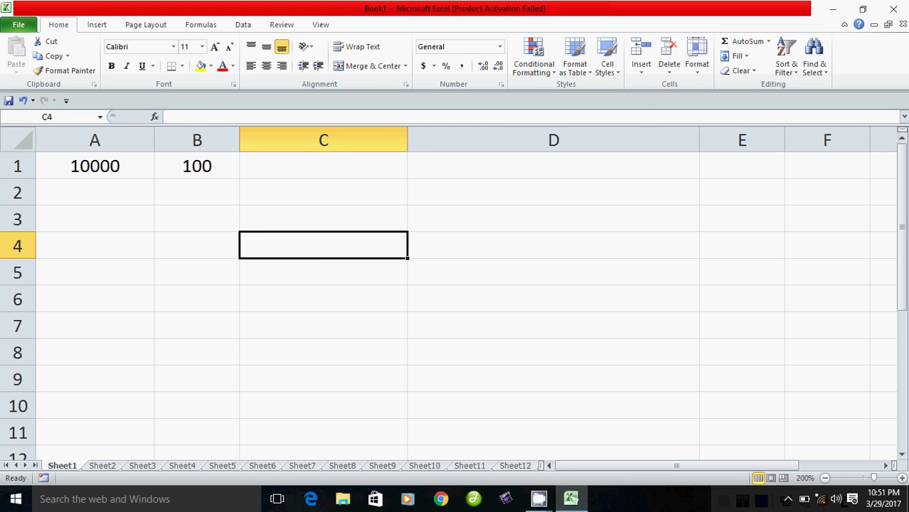
pyautogui.click(324, 166)
pyautogui.write('=')
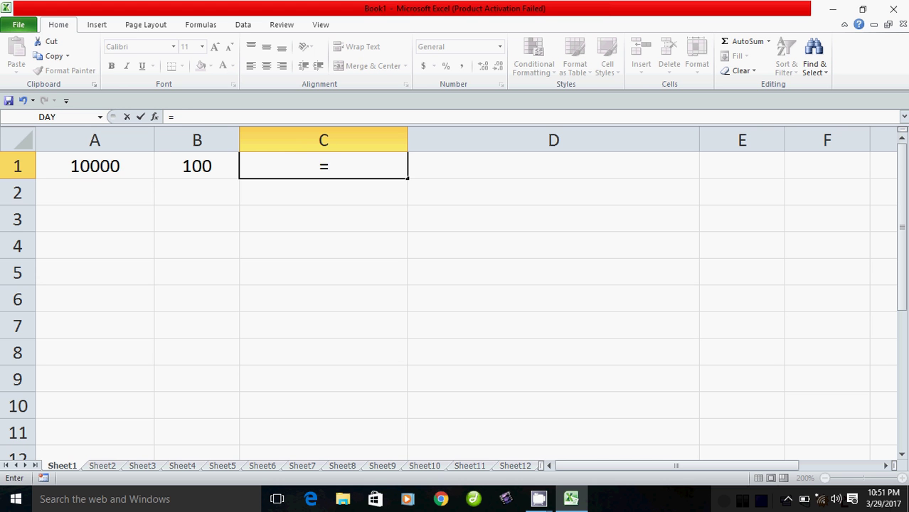
pyautogui.press('Left')
pyautogui.press('Left')
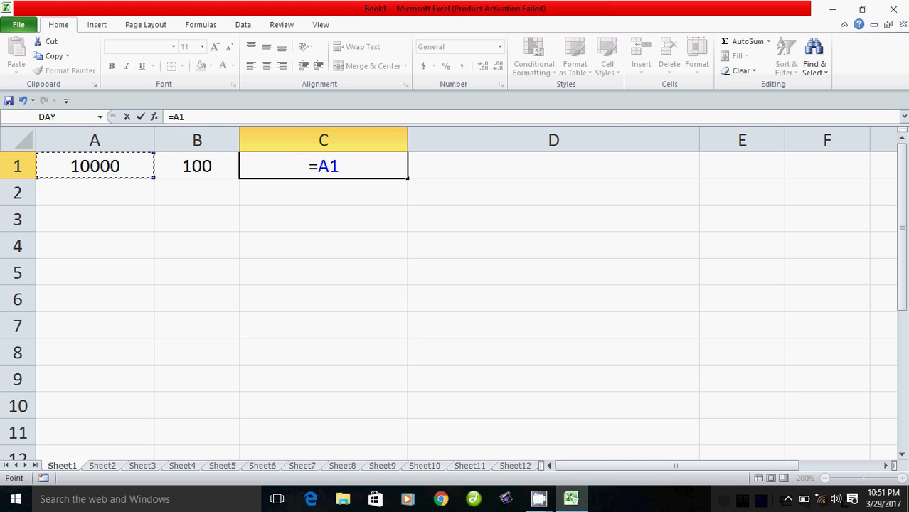
pyautogui.write('/')
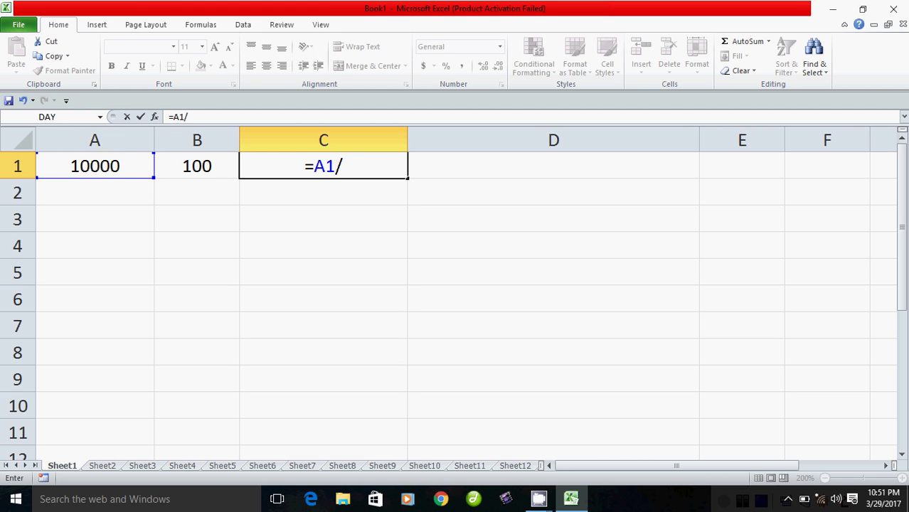
pyautogui.press('Left')
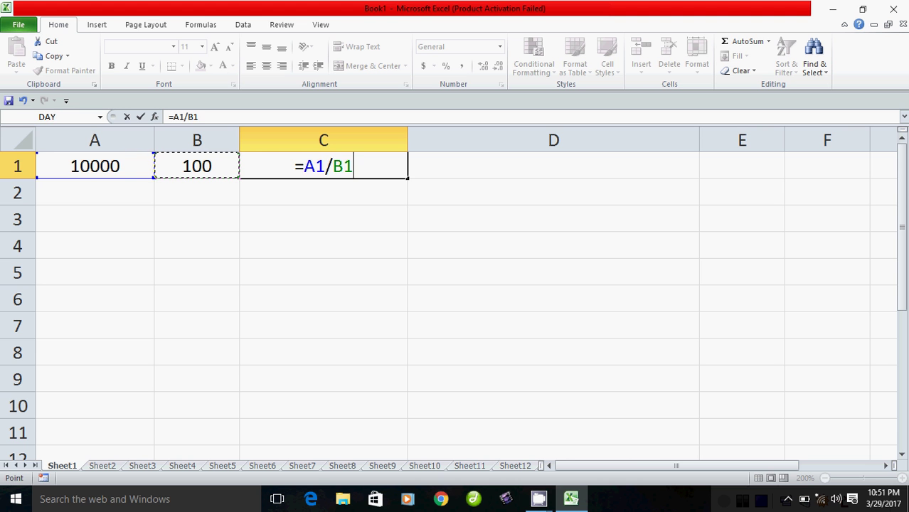
pyautogui.press('Return')
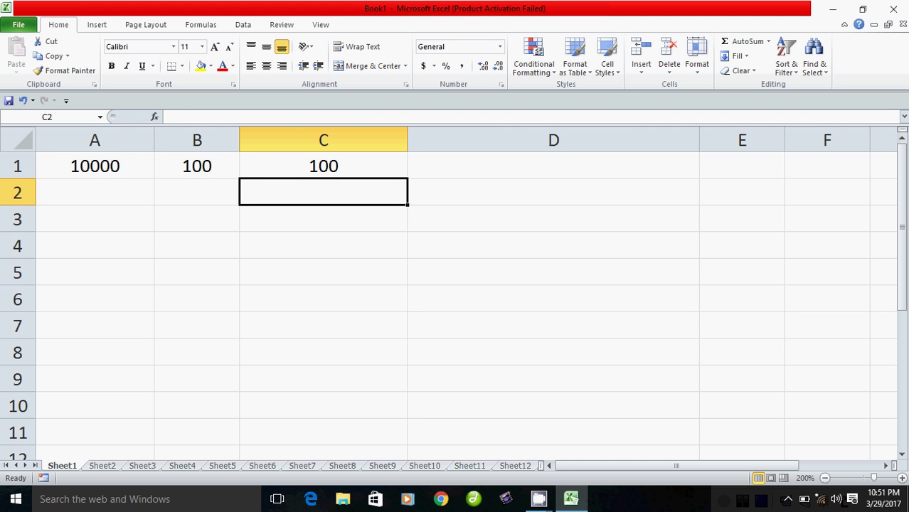
pyautogui.click(323, 166)
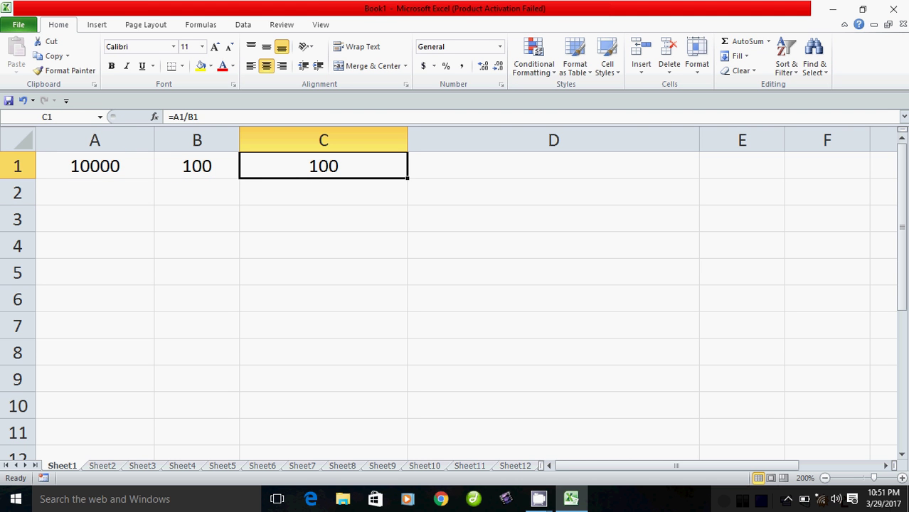